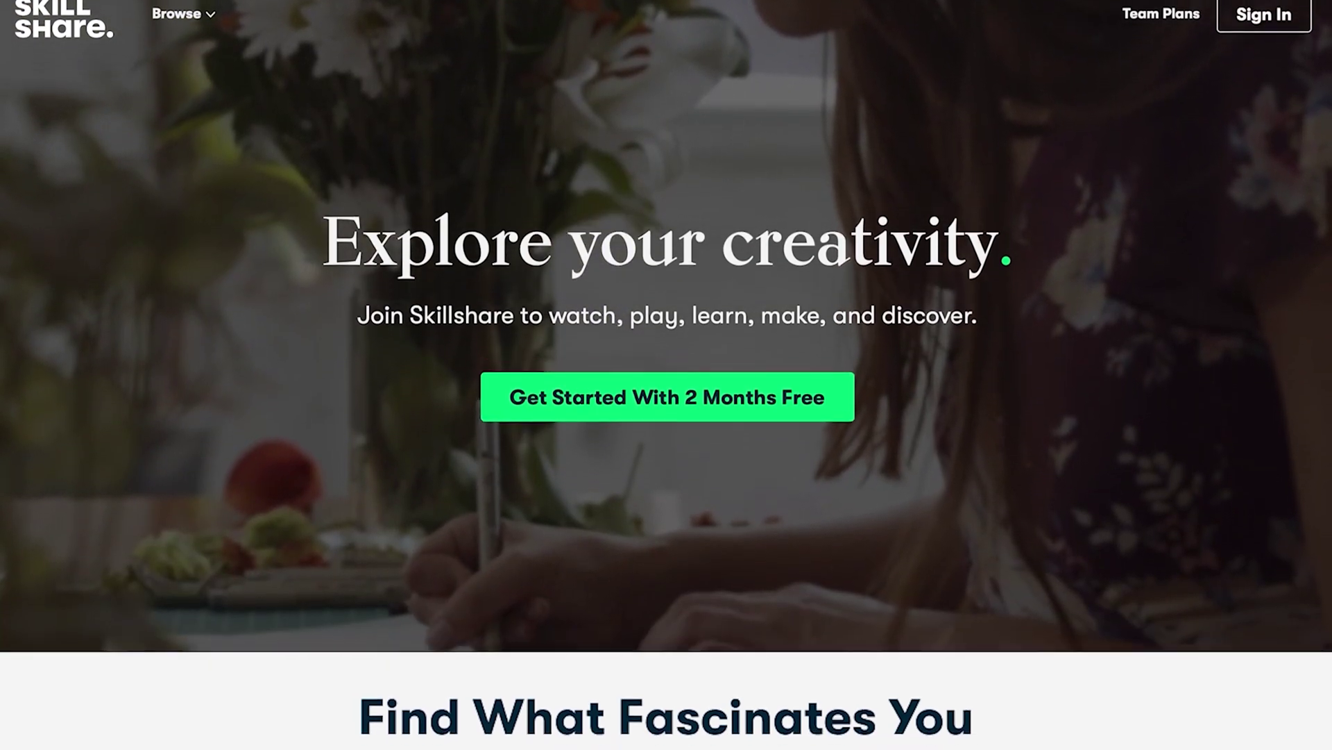
scroll(666, 375, "down", 5)
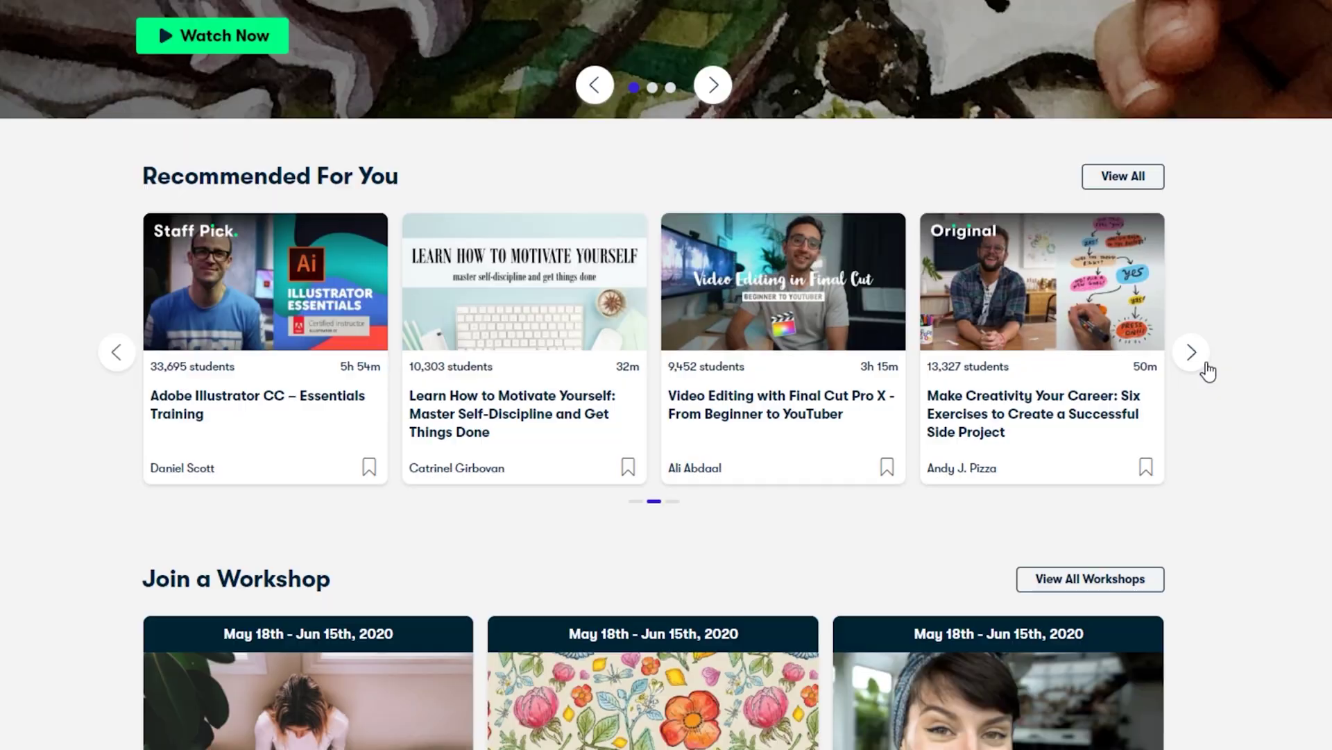
left_click(1205, 364)
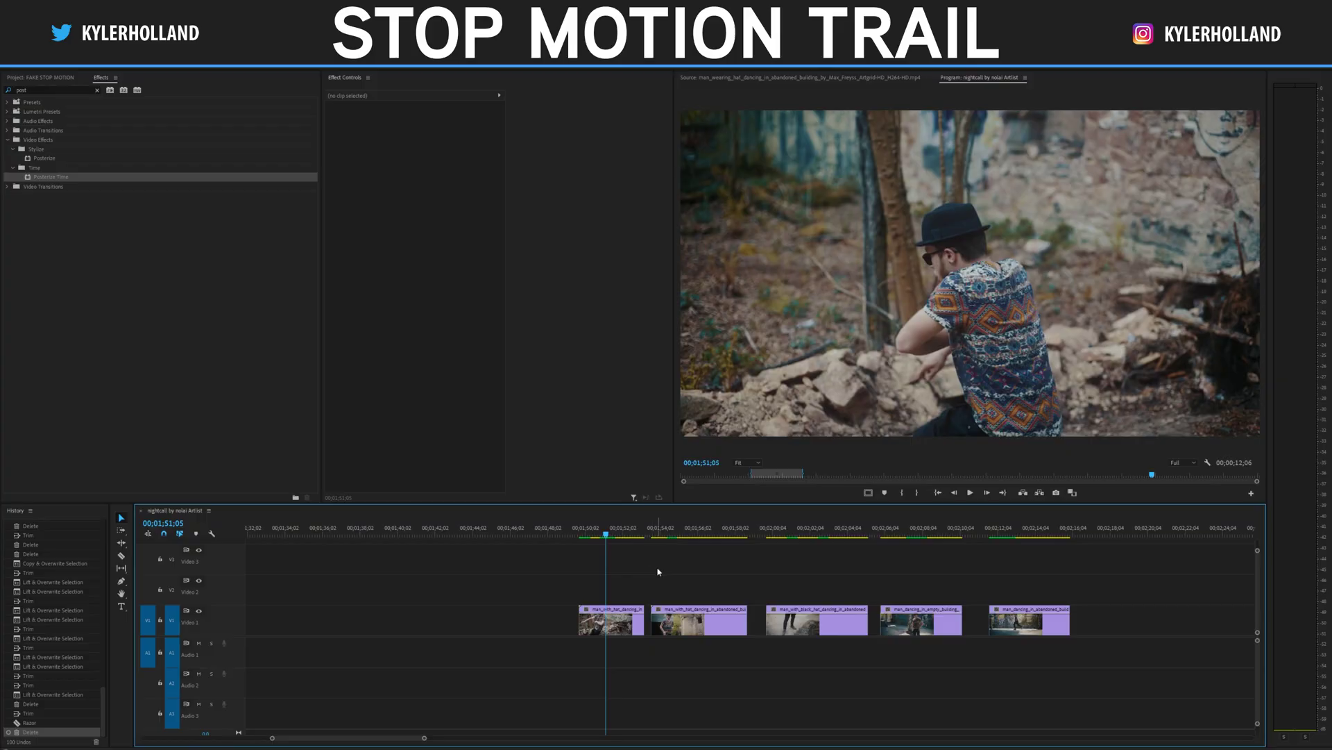
scroll(658, 571, "down", 2)
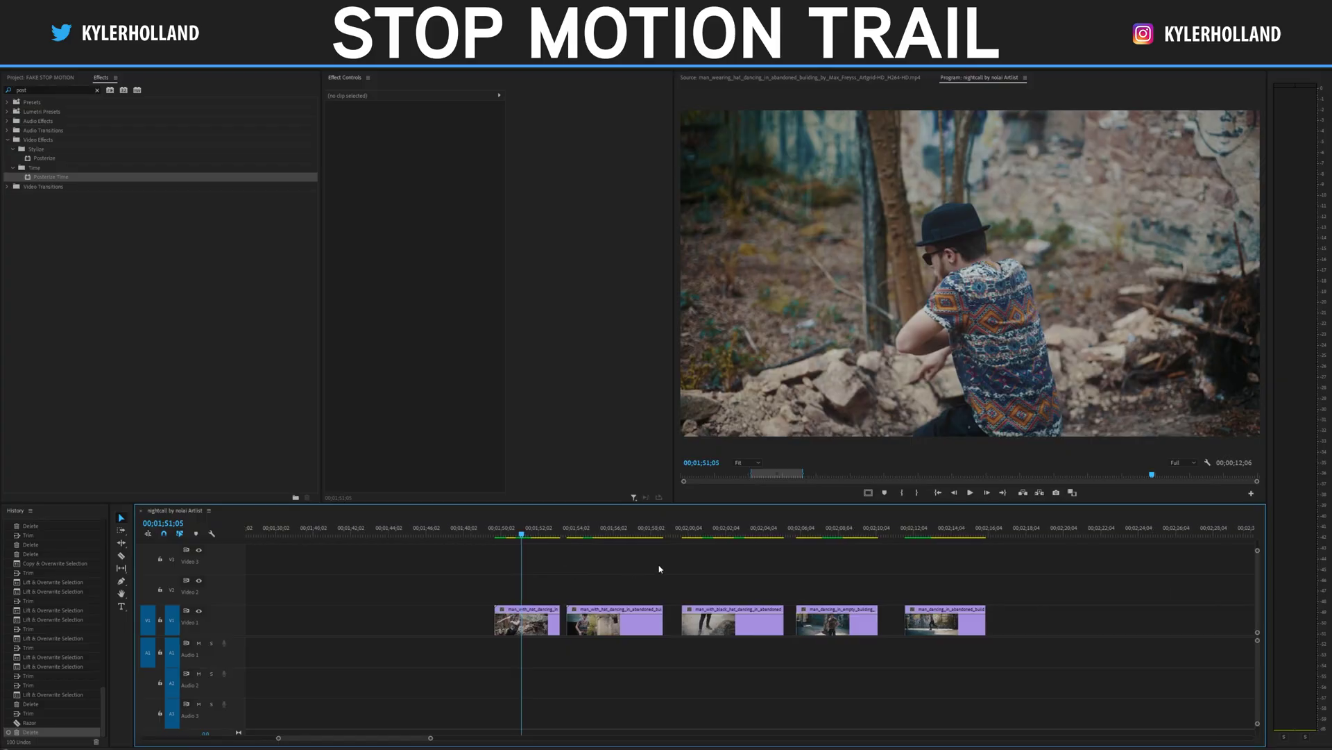
Step: Play through the dancing clips on the timeline and replay the first one up close
key("space")
left_click(513, 535)
key("space")
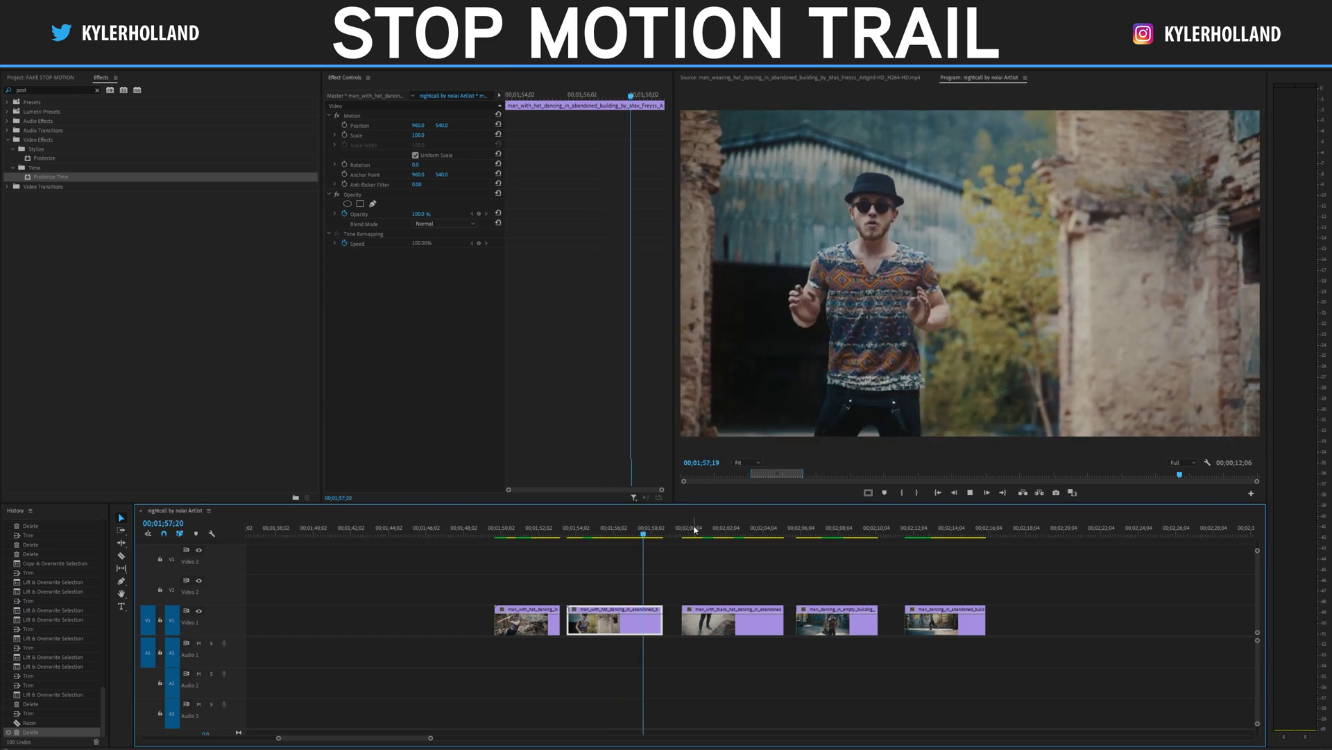
left_click(718, 535)
key("space")
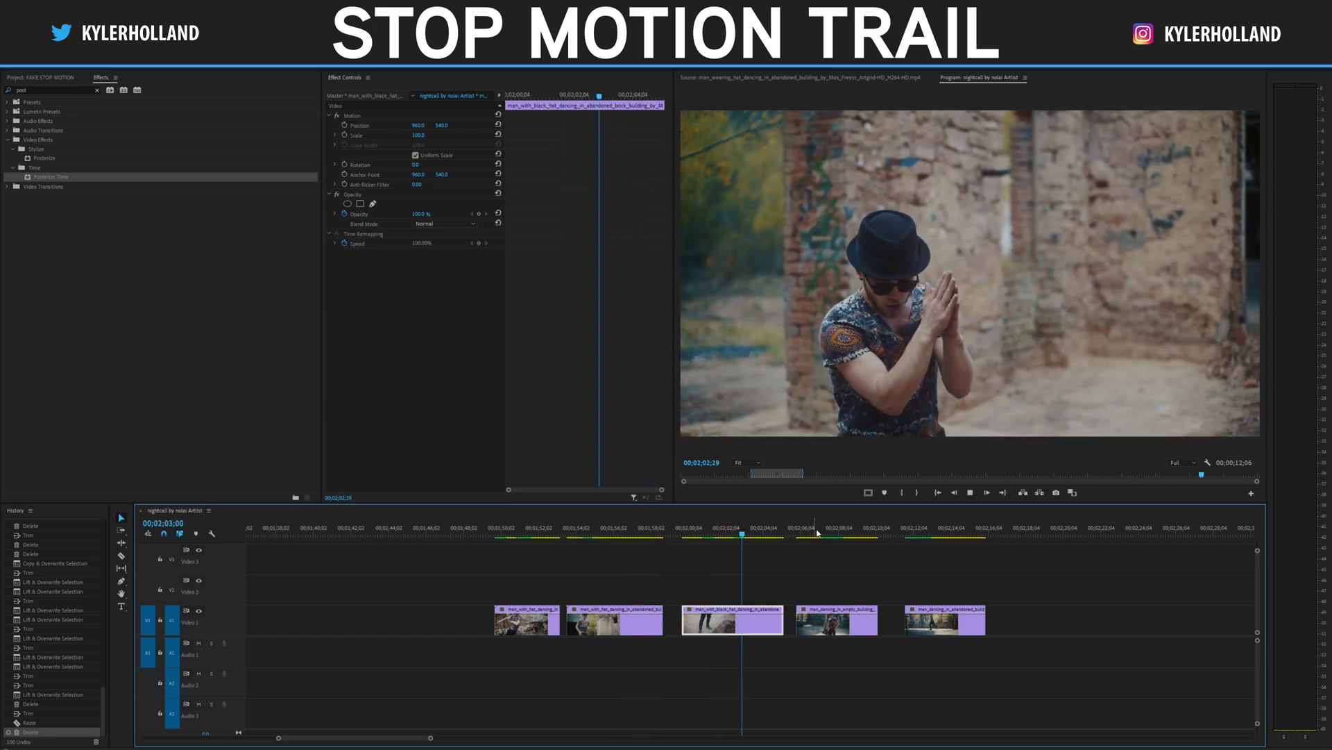
left_click(818, 533)
left_click(519, 533)
key("=")
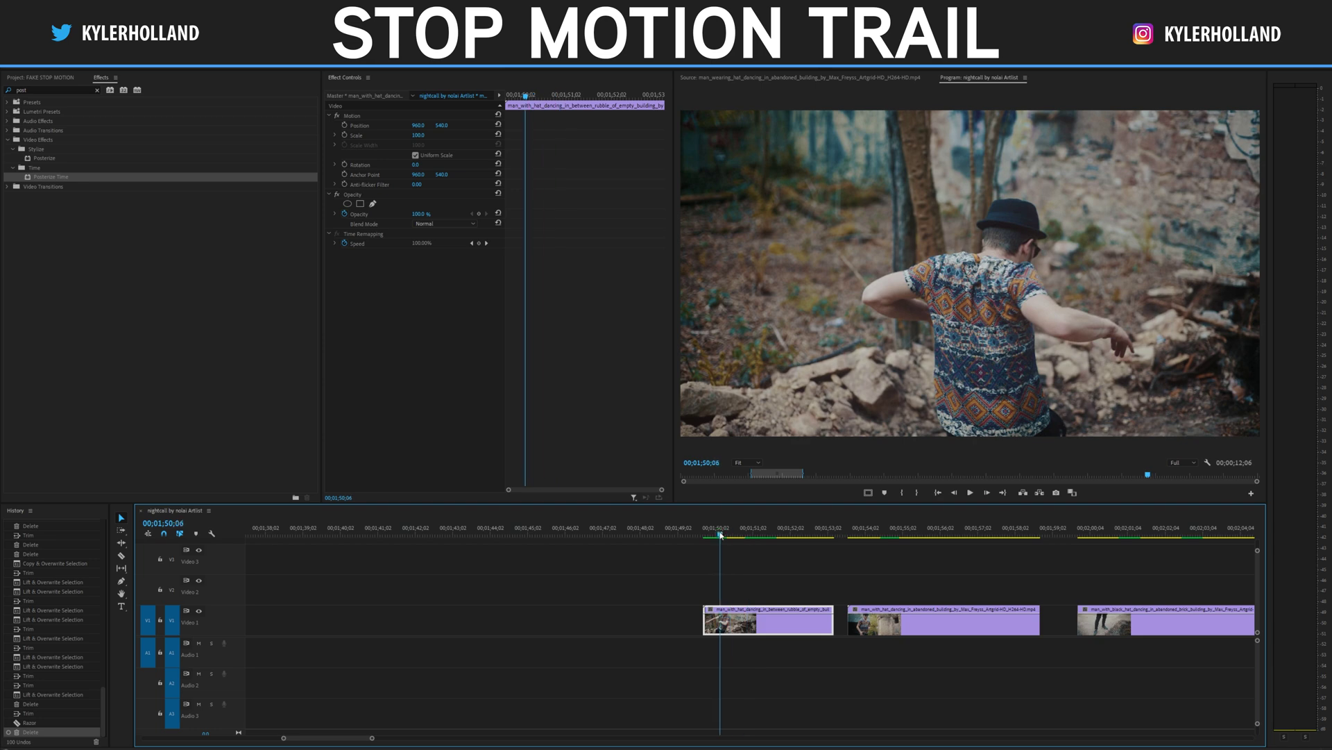
key("space")
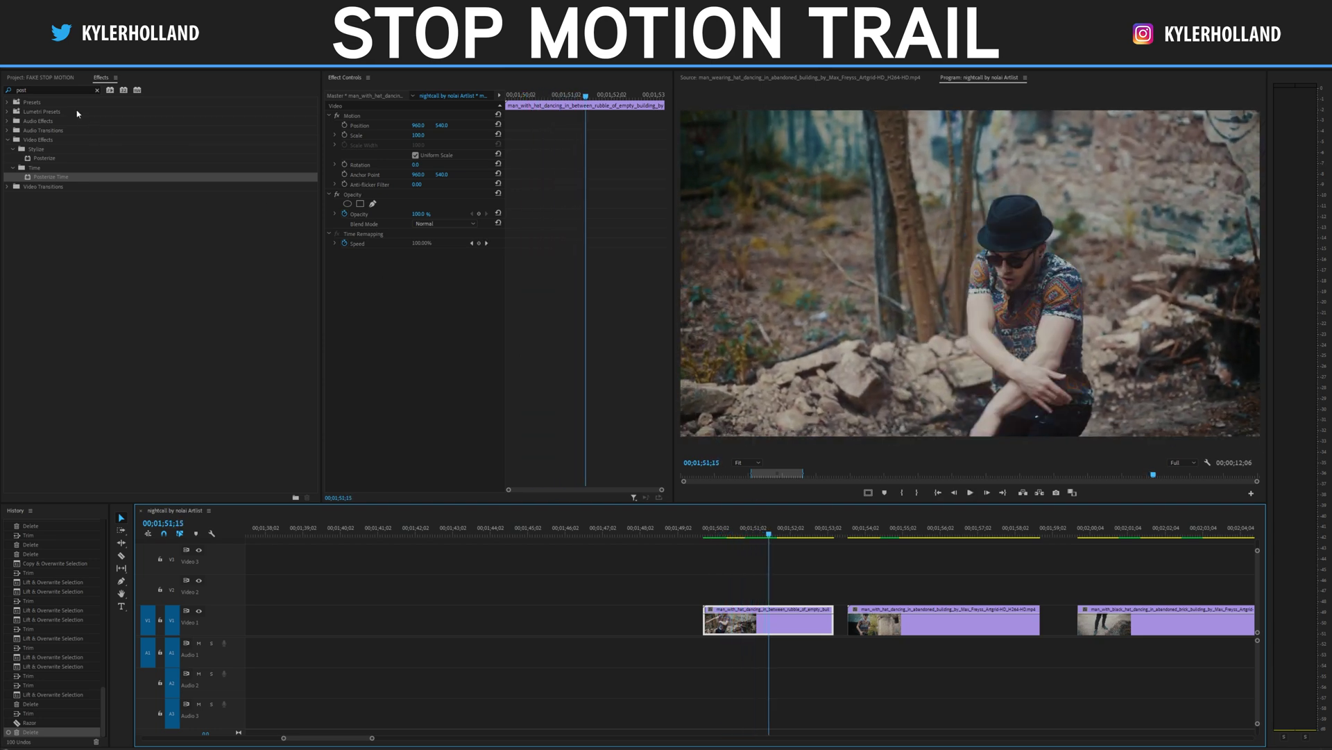
Step: Search the effects for "poster", try Posterize on the first clip, and undo it
left_click(62, 91)
type("poster")
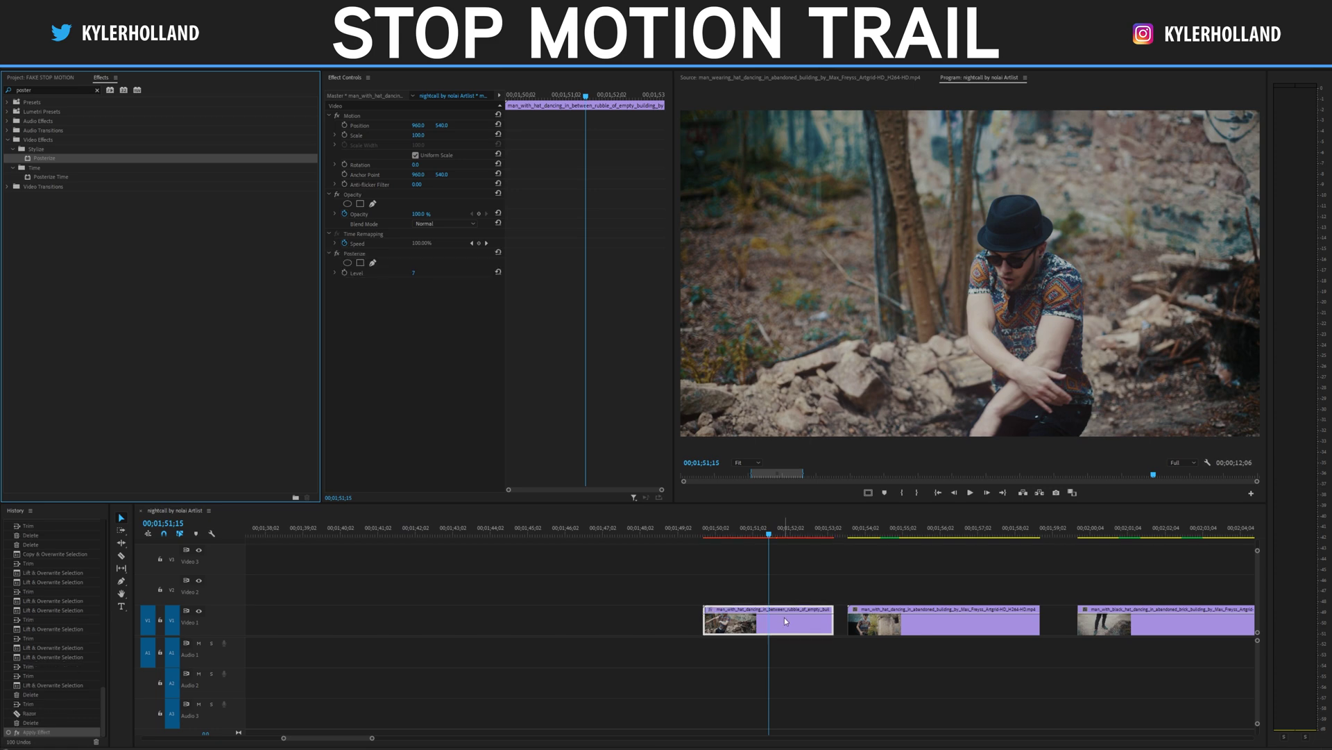
left_click(724, 532)
key("space")
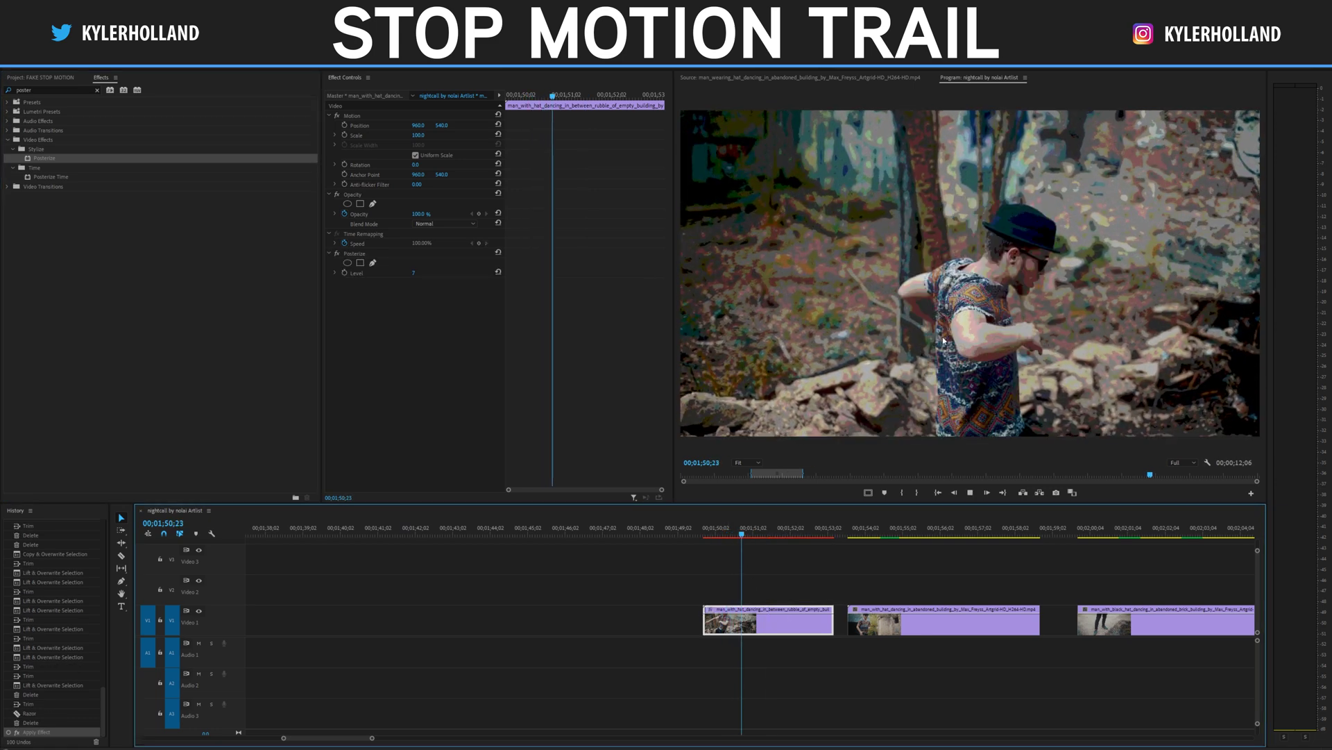
key("ctrl+z")
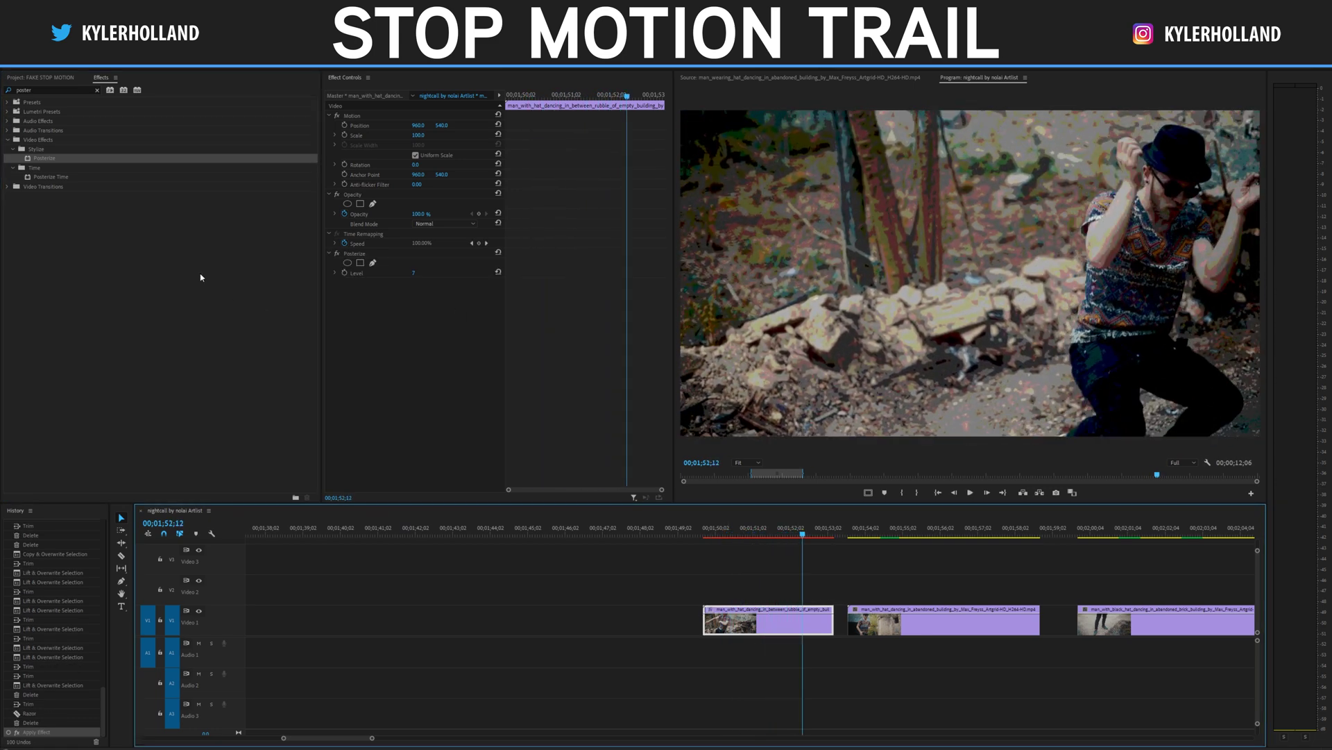
Step: Apply the Posterize Time effect to the first clip and return to the clip's beginning
left_click(54, 177)
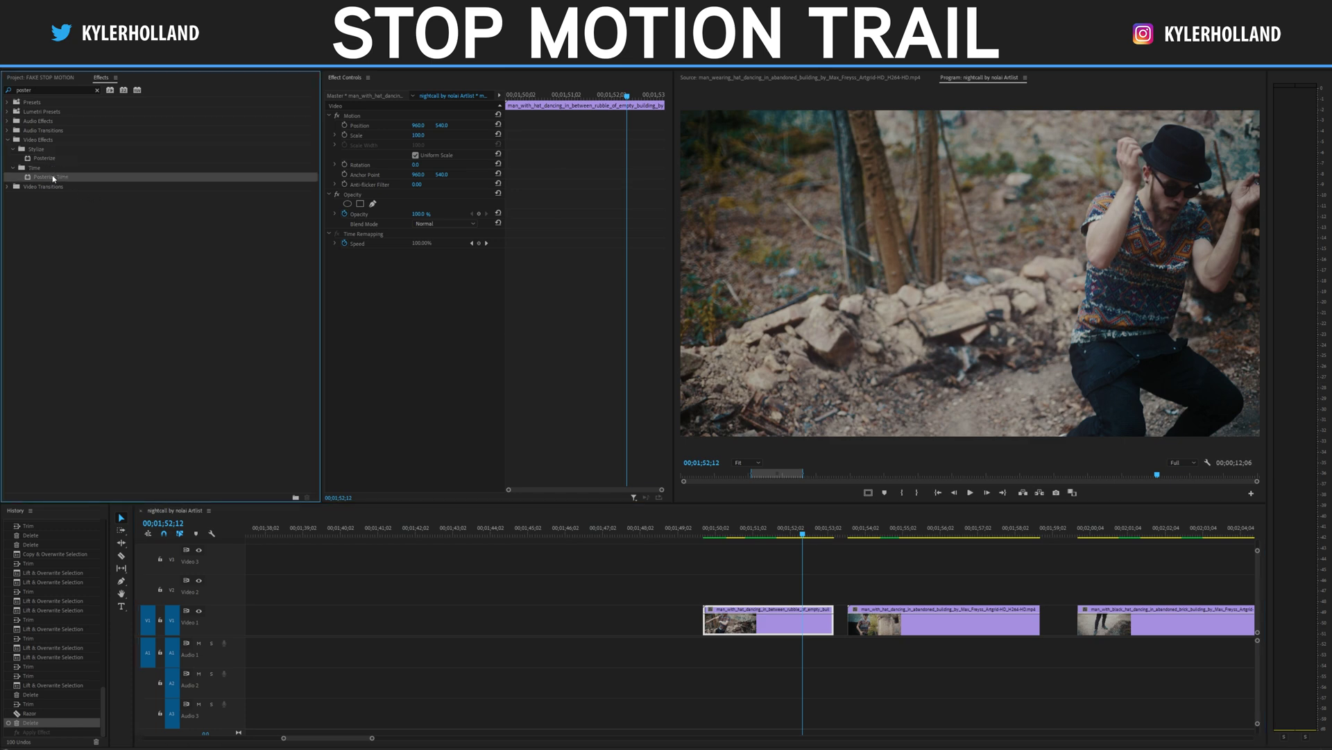
left_click_drag(799, 629, 800, 629)
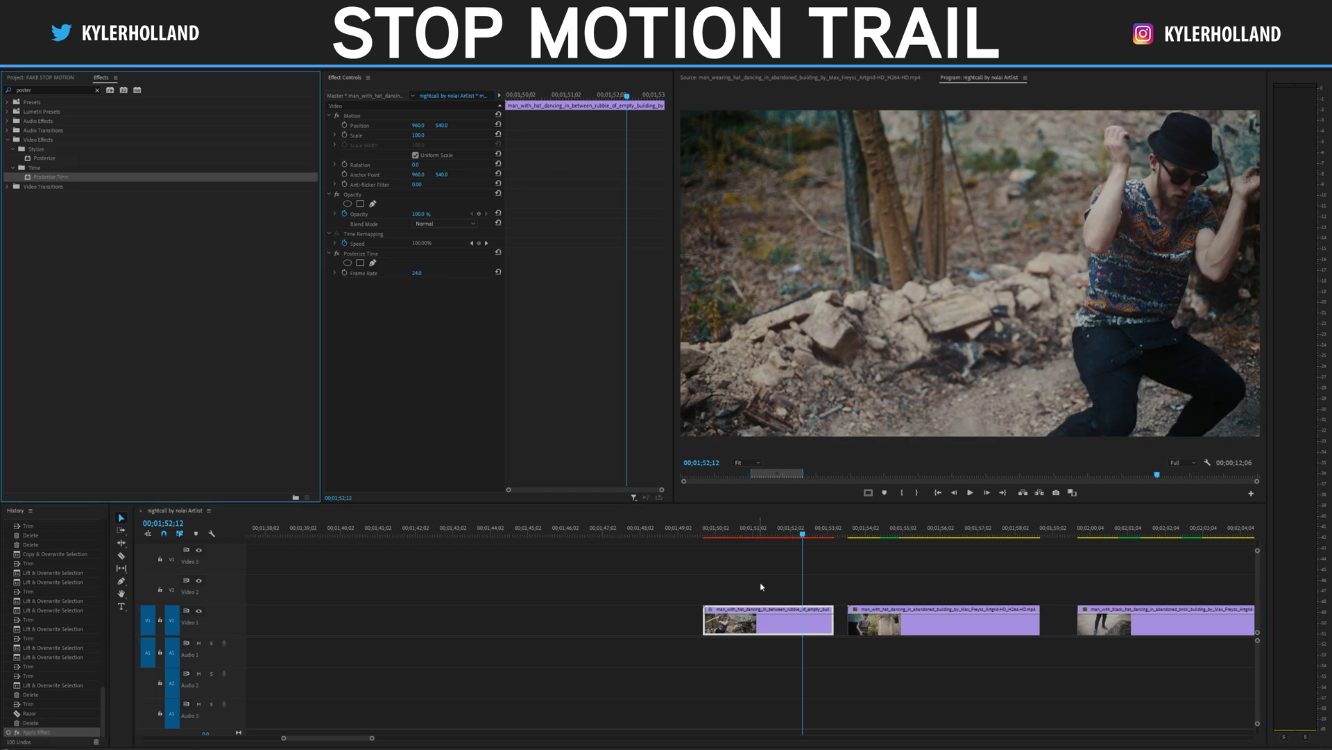
left_click(713, 532)
mouse_move(715, 531)
left_mouse_down()
mouse_move(771, 529)
mouse_move(718, 525)
left_mouse_up()
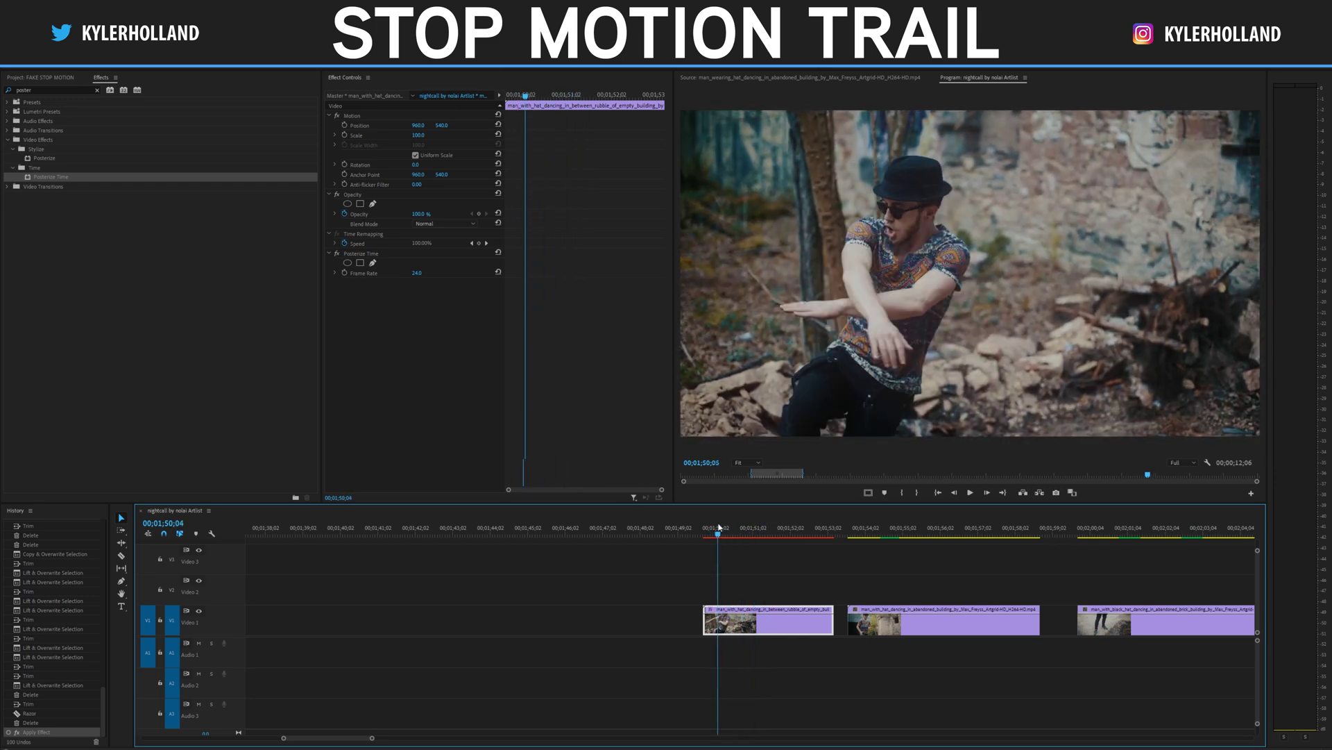
Step: Check the first clip's source frame rate in its properties and play the clip
right_click(769, 619)
left_click(805, 597)
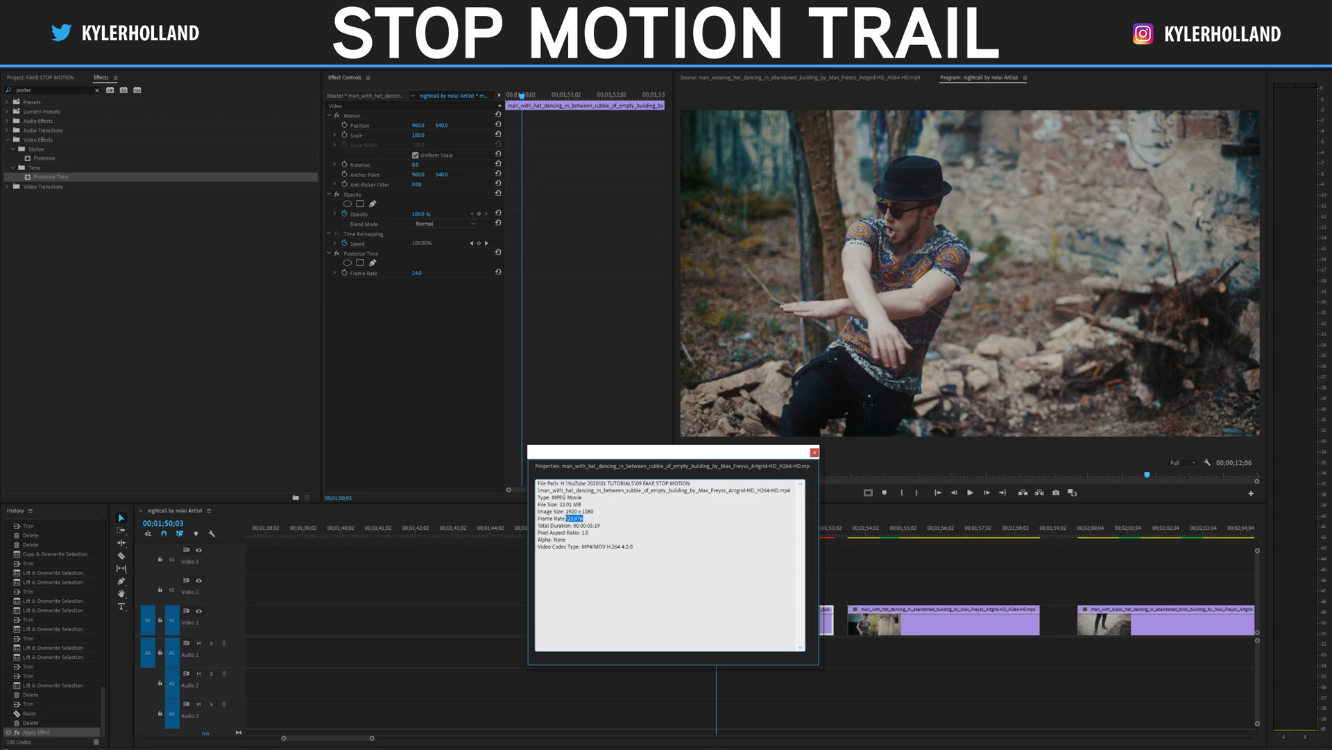
left_click(814, 452)
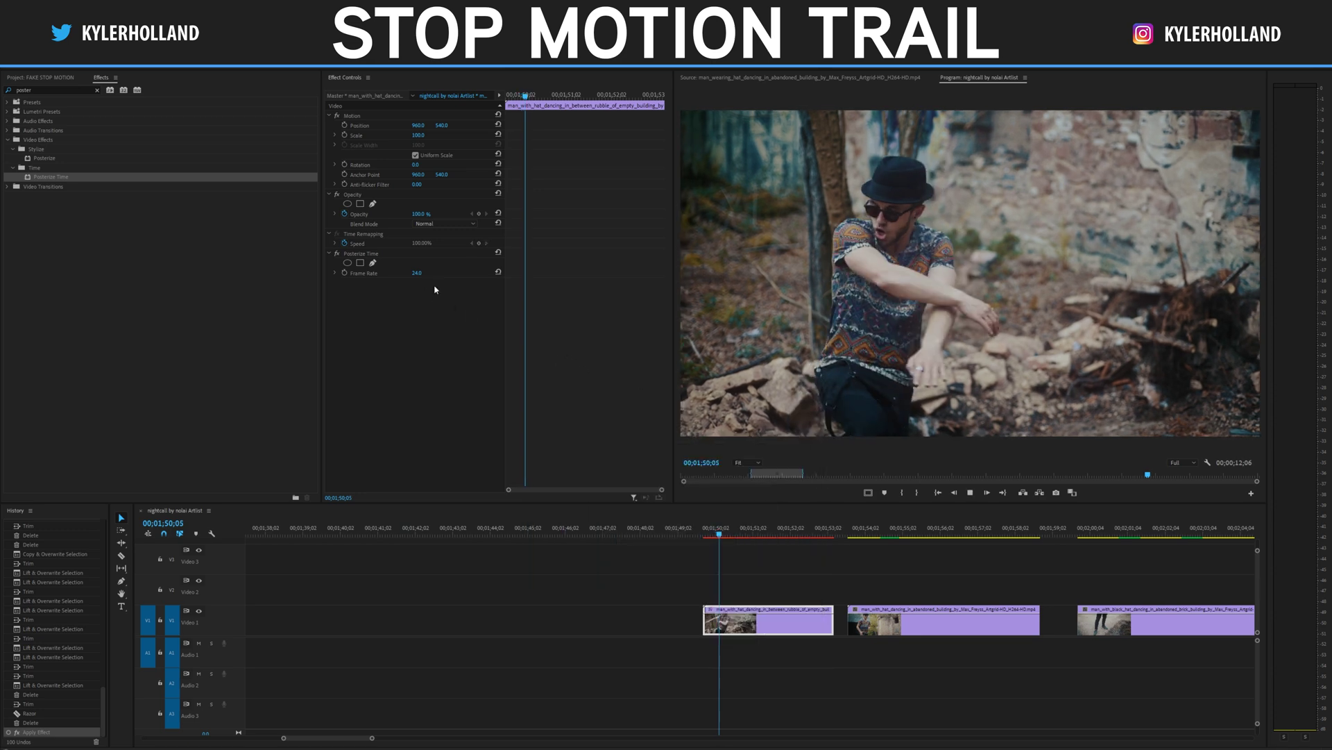
key("space")
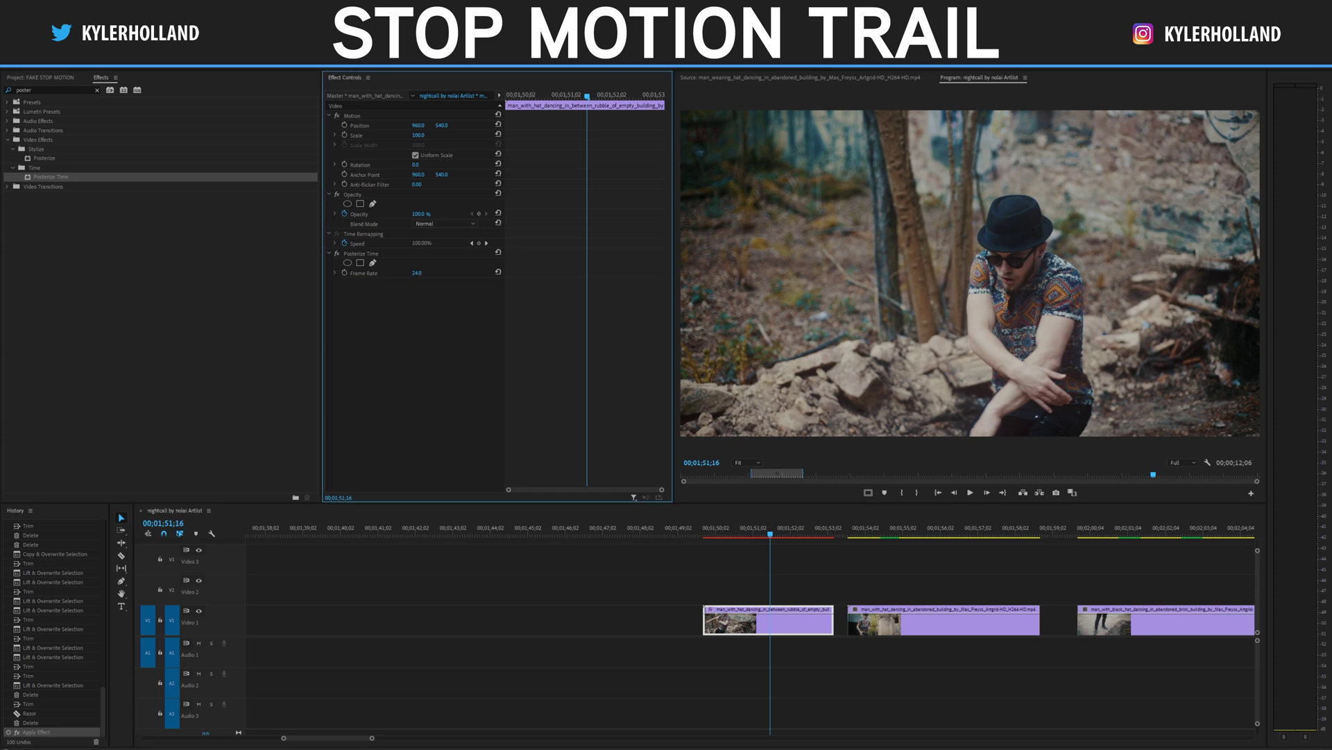
Step: Lower the Posterize Time frame rate on the first clip and preview the choppy motion
left_click_drag(415, 273, 421, 272)
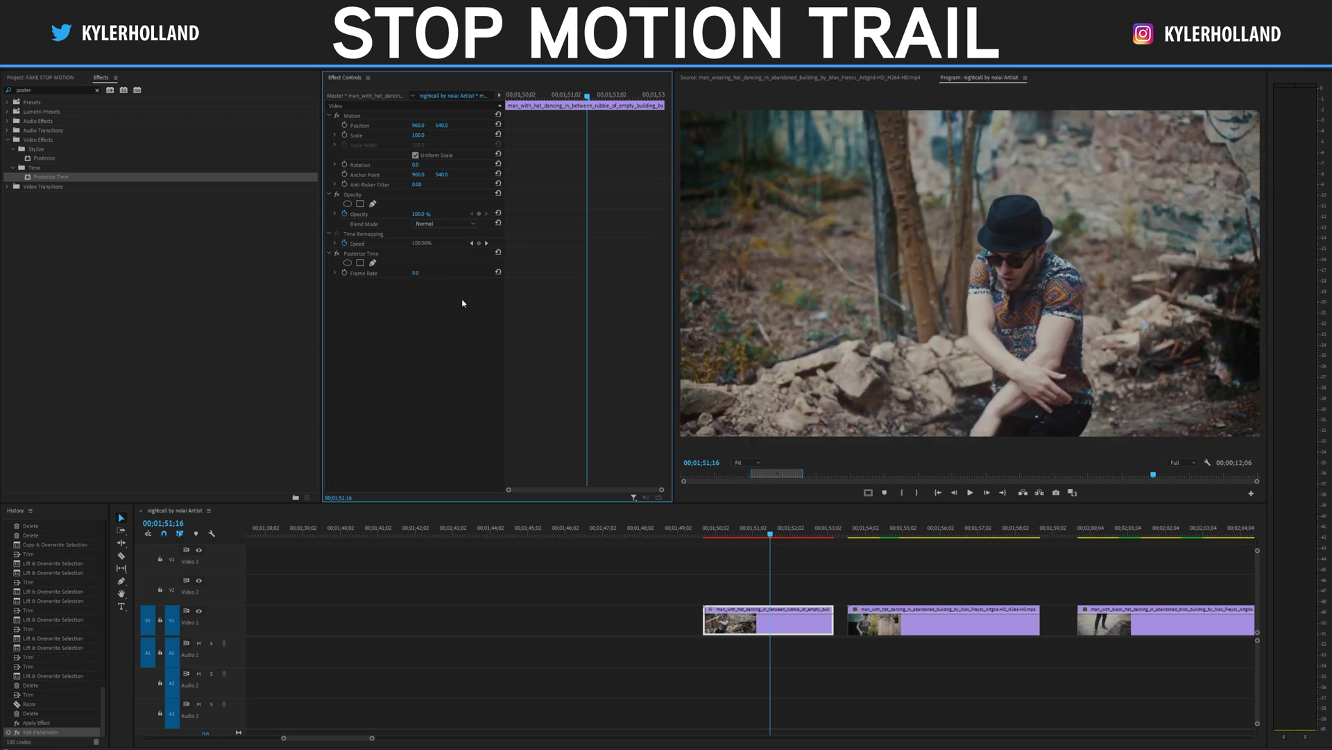
left_click(711, 531)
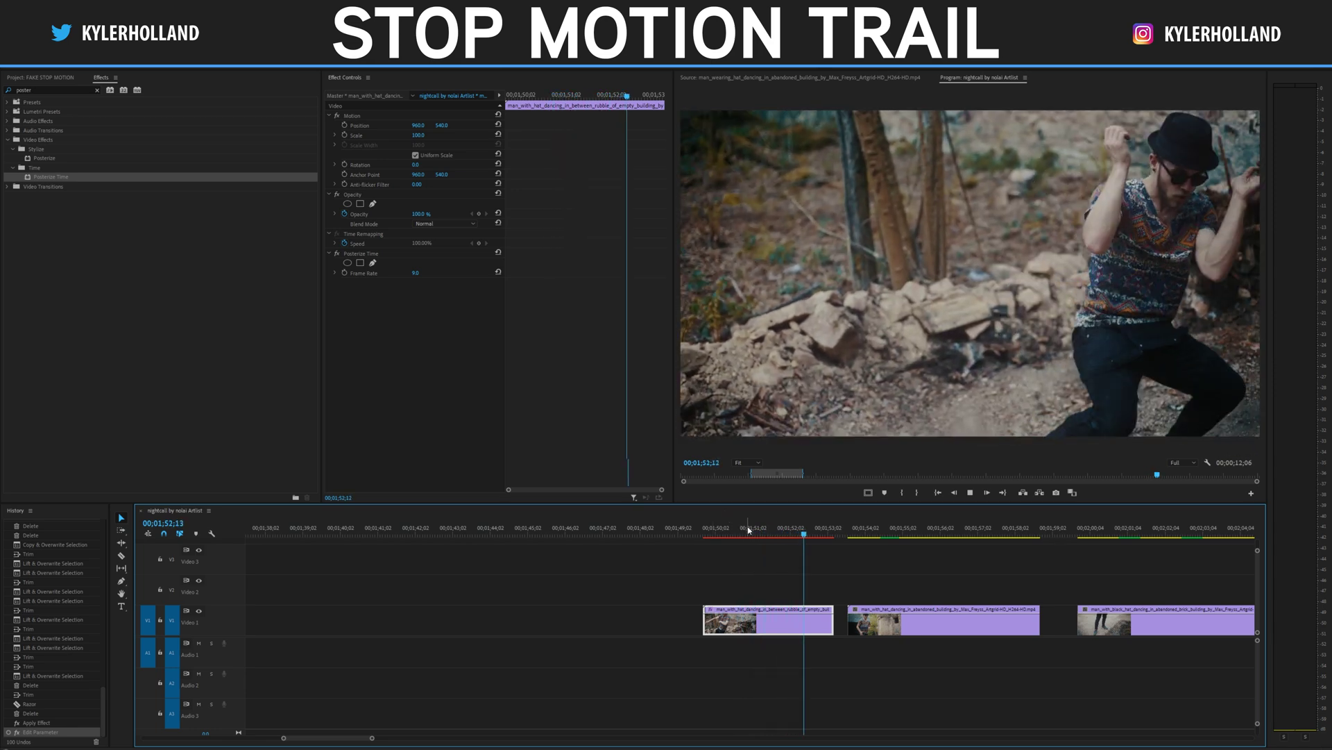
left_click(725, 531)
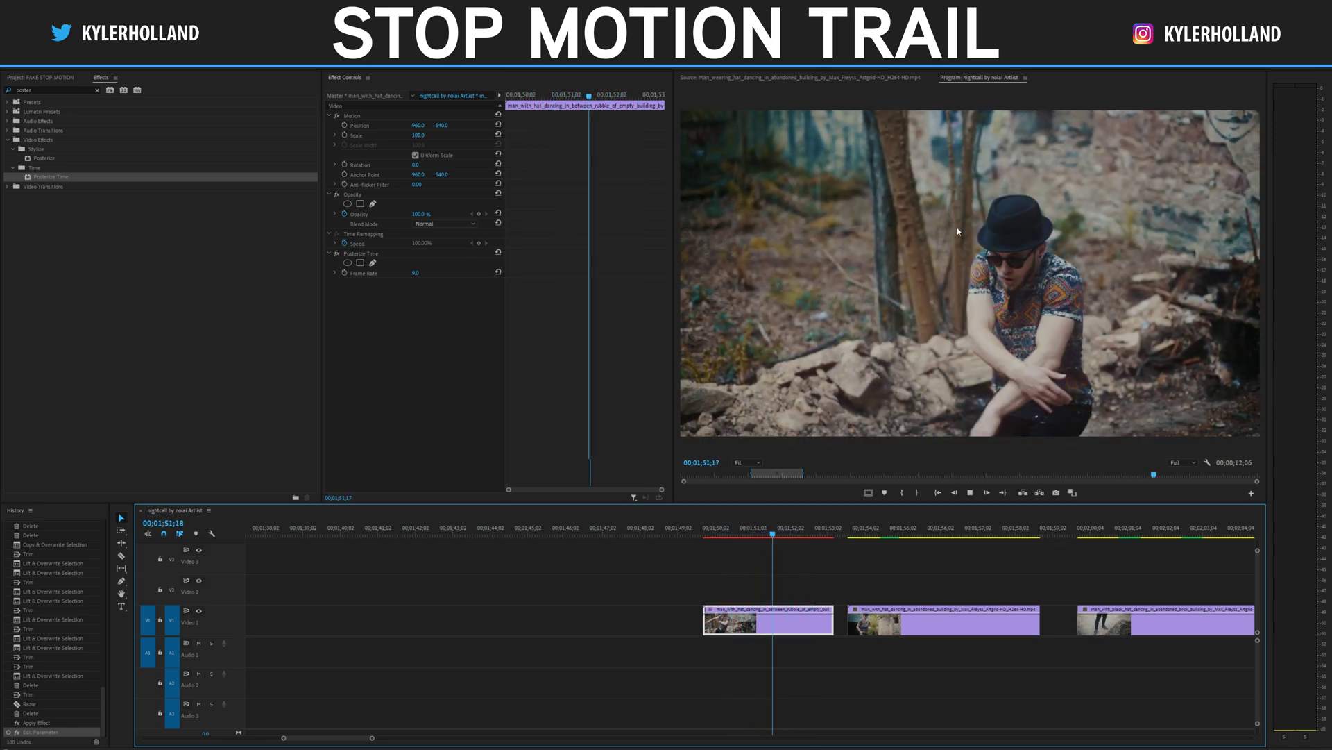
left_click(722, 528)
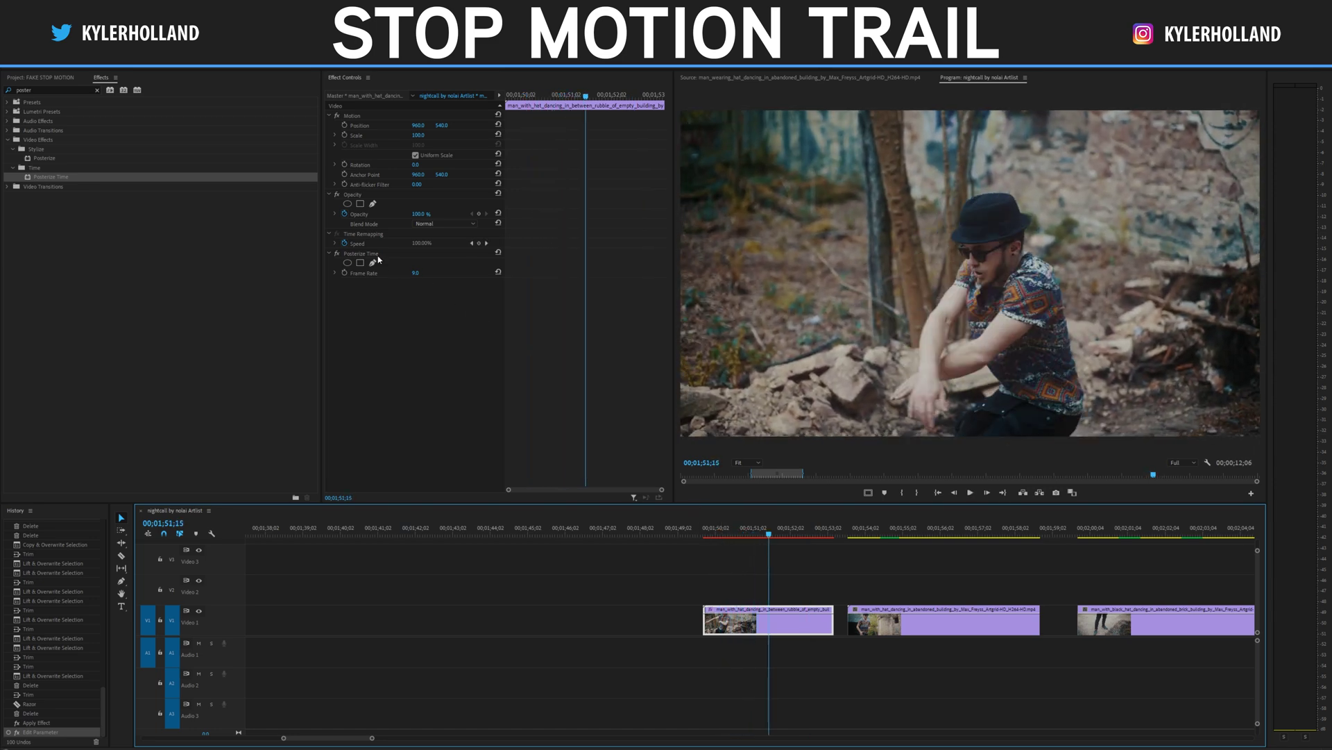
Step: Remove the Posterize Time effect from the first clip and play back its original motion
key("Delete")
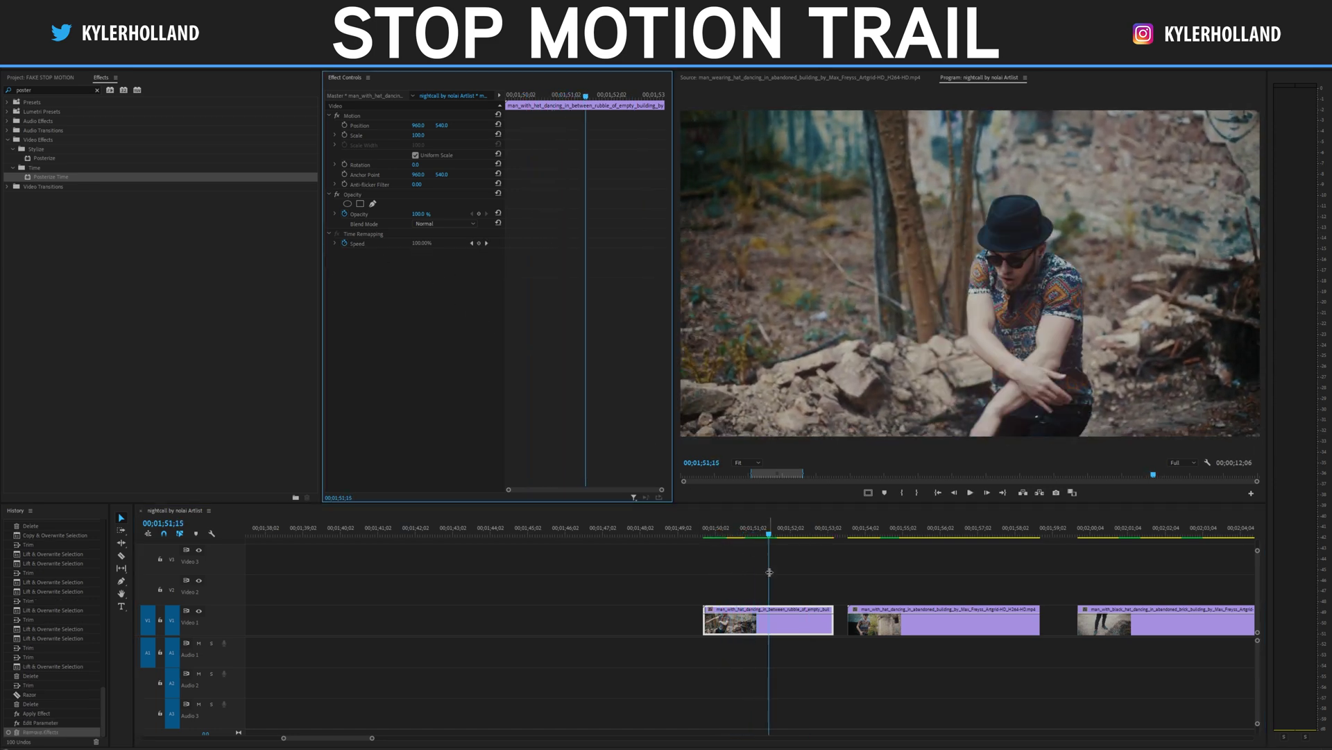
scroll(769, 572, "down", 2)
left_click(644, 529)
key("space")
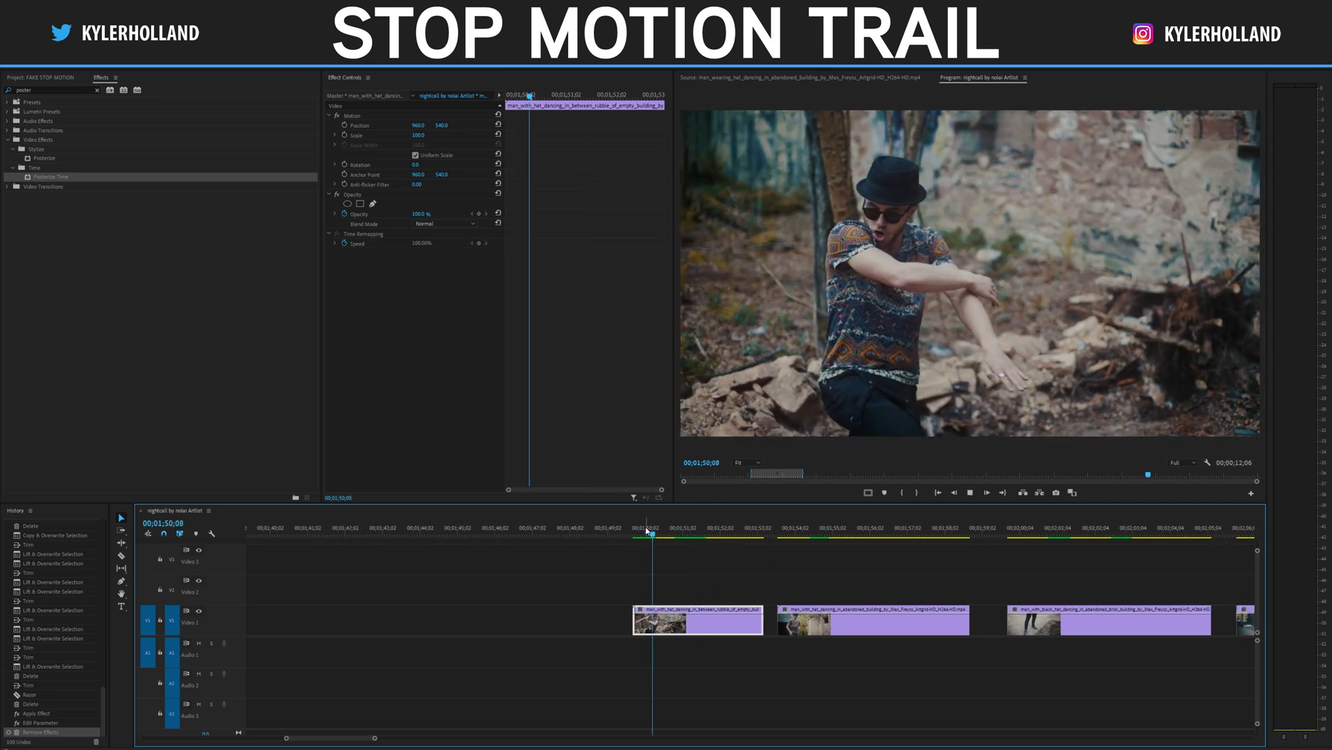
key("space")
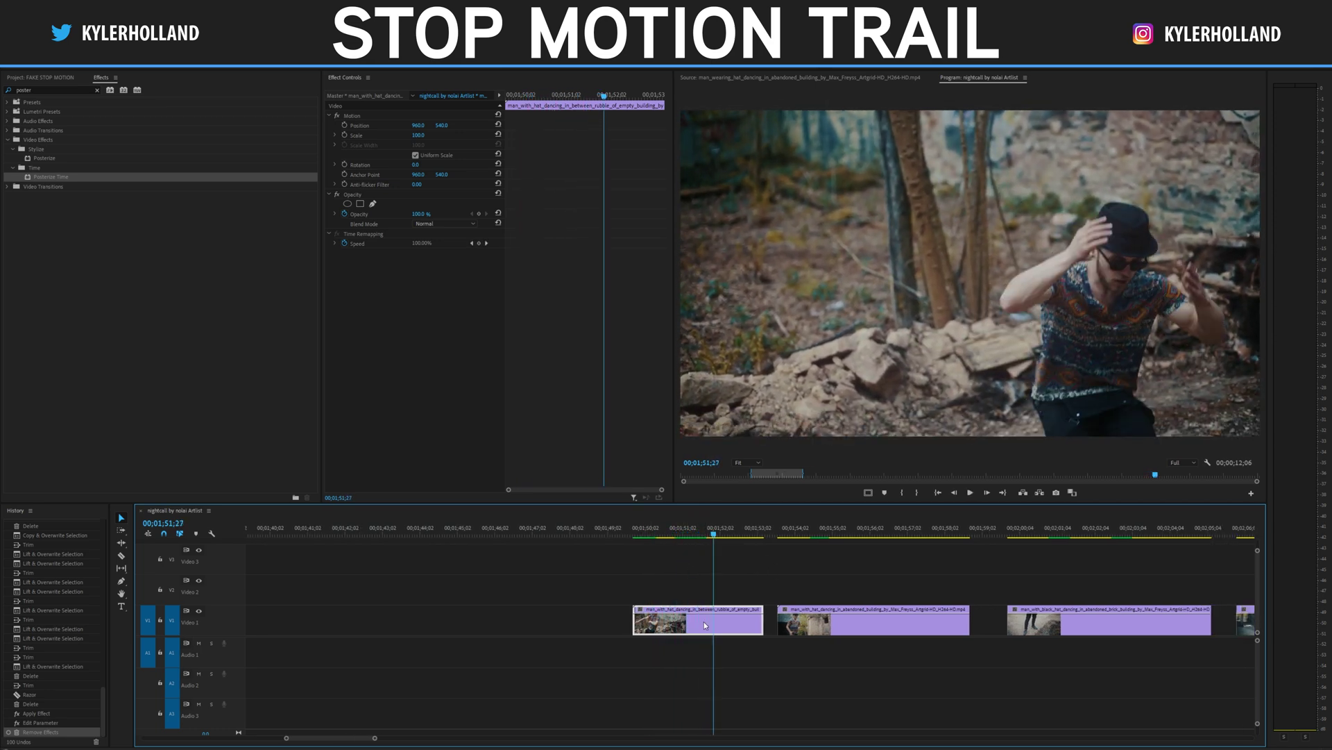
left_click_drag(703, 537, 644, 535)
key("space")
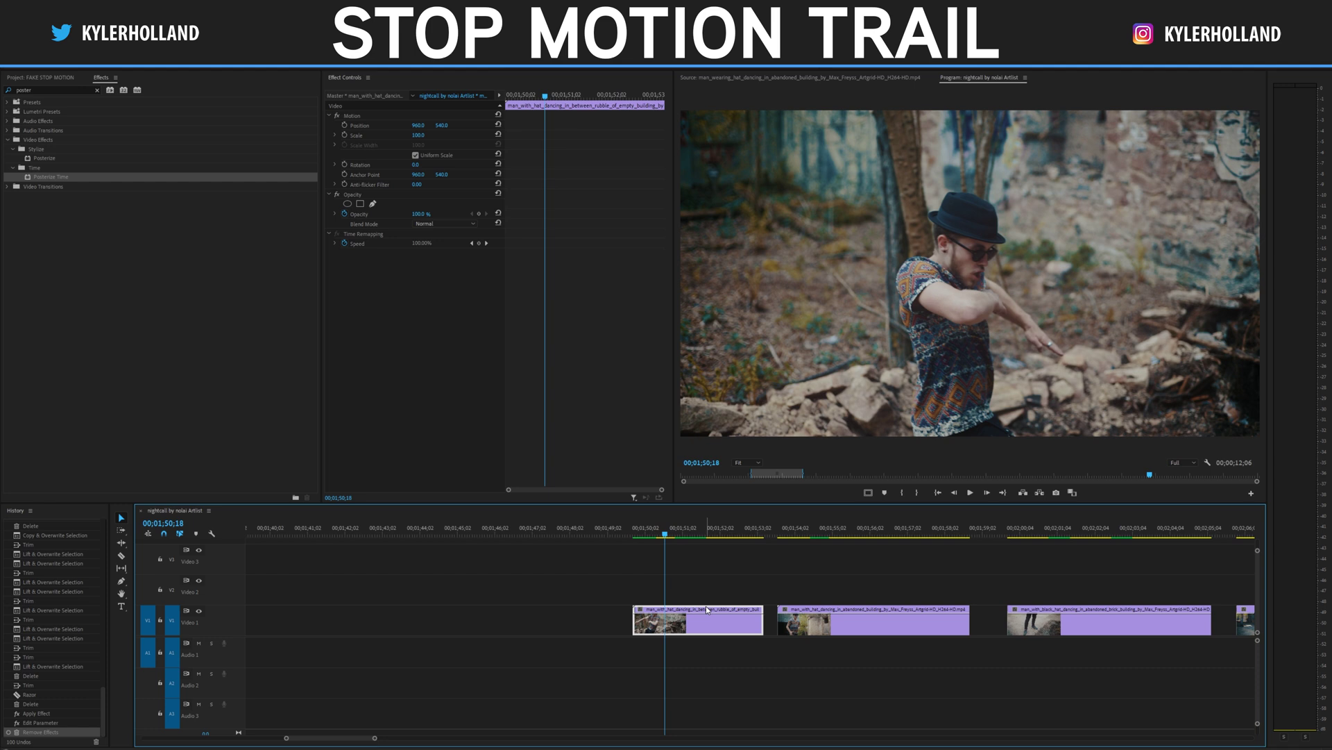
Step: Duplicate the first clip onto the Video 2 track directly above the original and play the start
left_click_drag(683, 617, 684, 601)
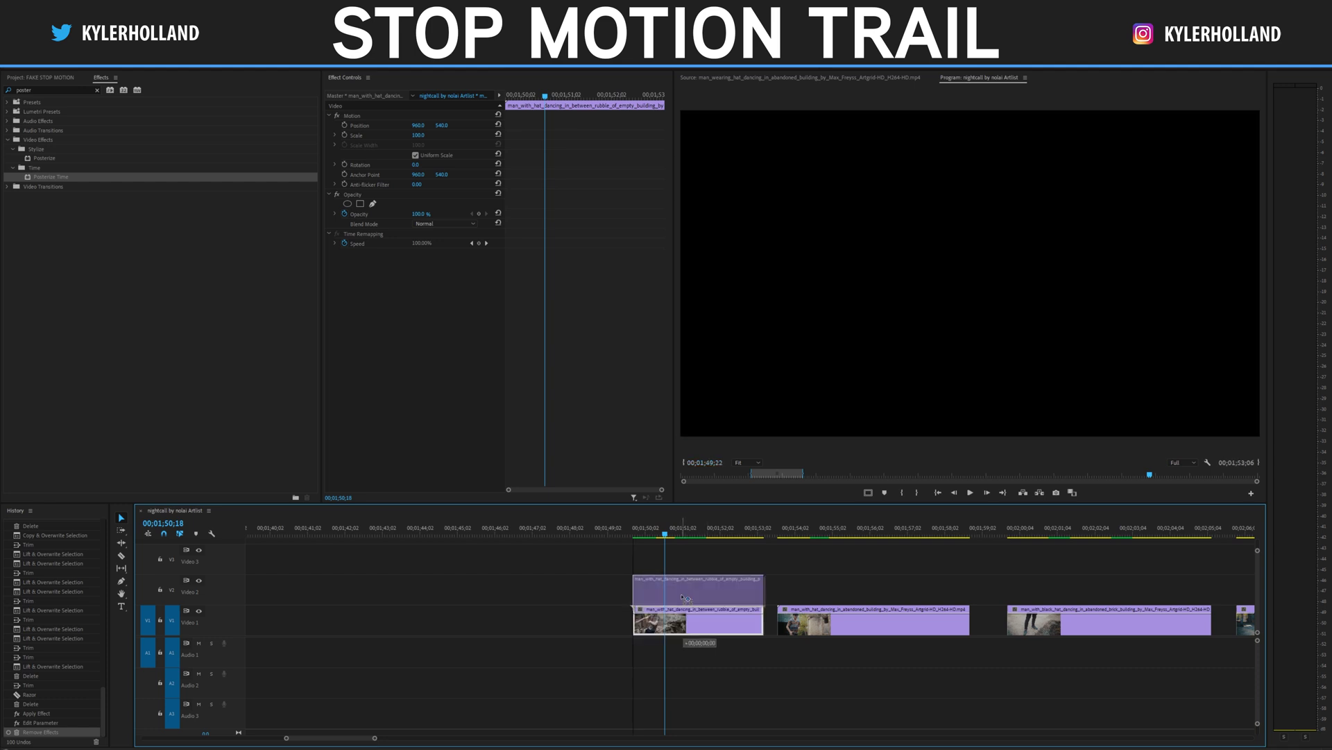
left_click_drag(685, 598, 682, 599)
key("space")
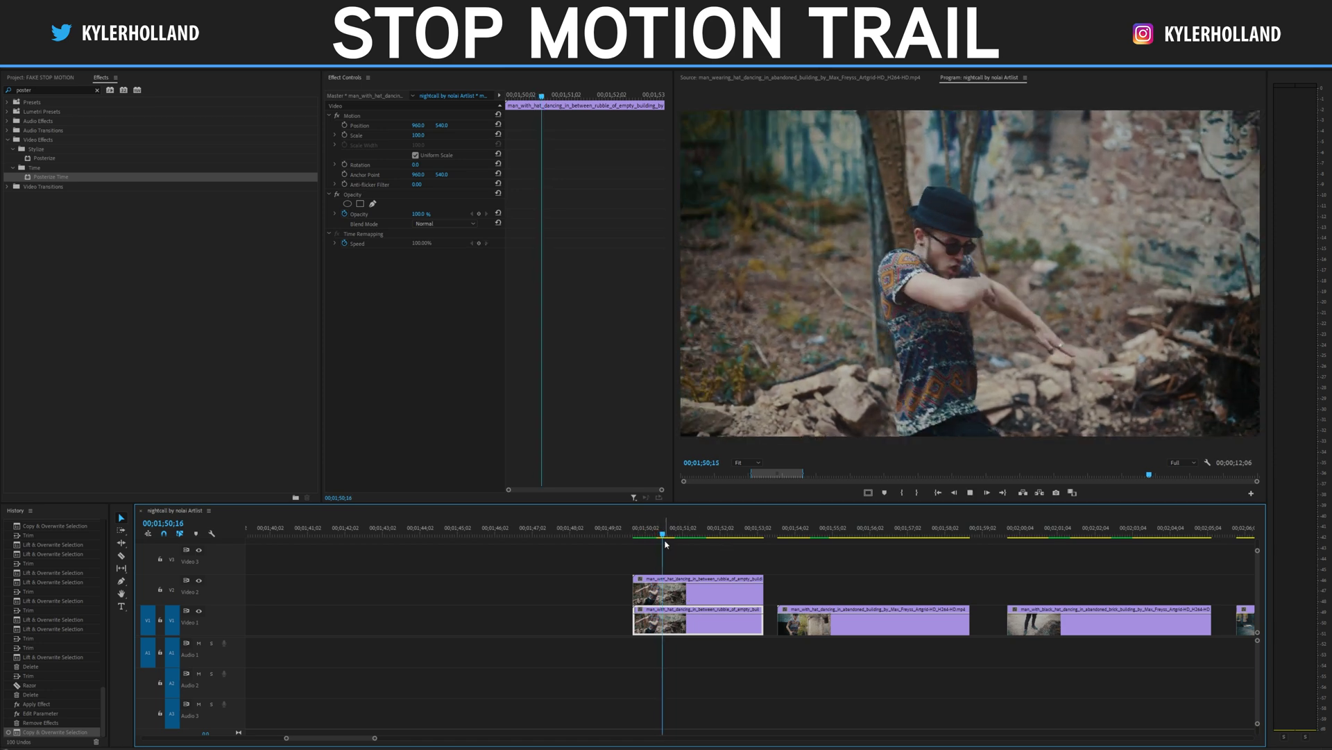
left_click(662, 535)
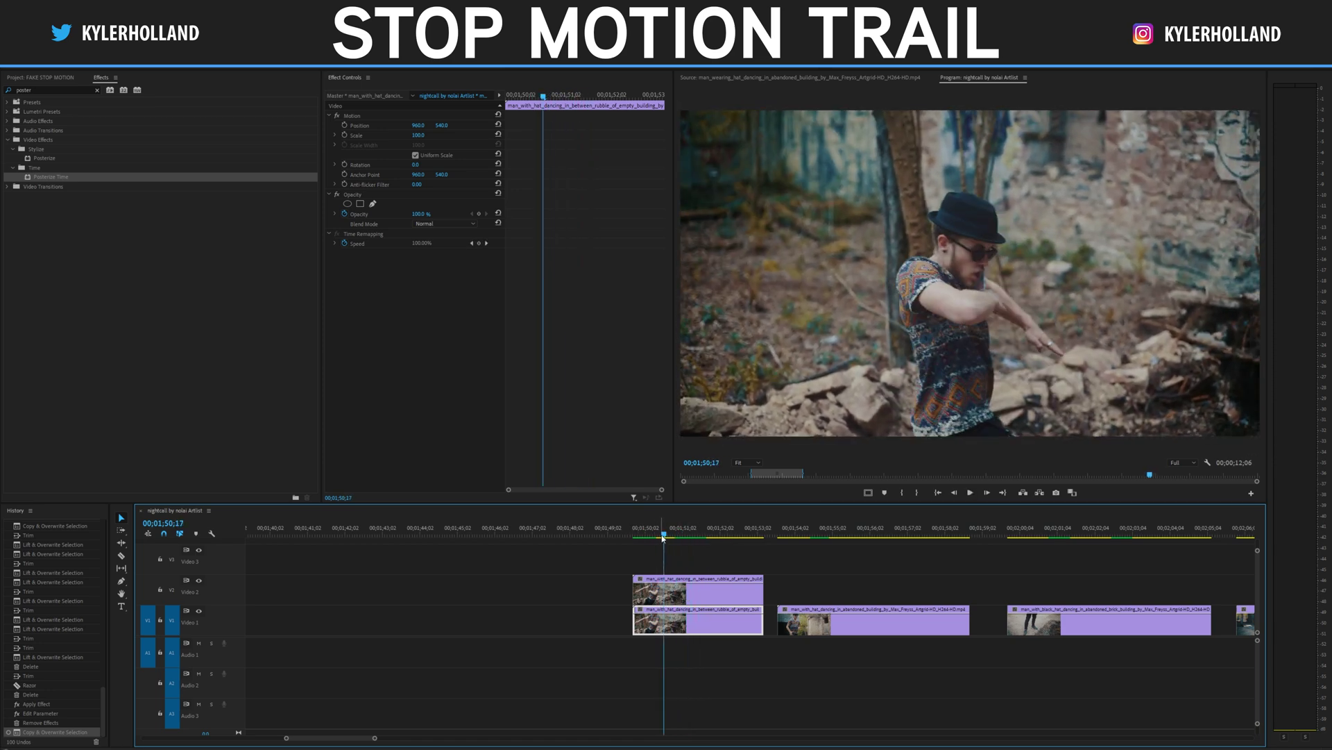
Step: Apply Posterize Time to the copy on Video 2 with a frame rate of 12, and preview it
left_click(64, 179)
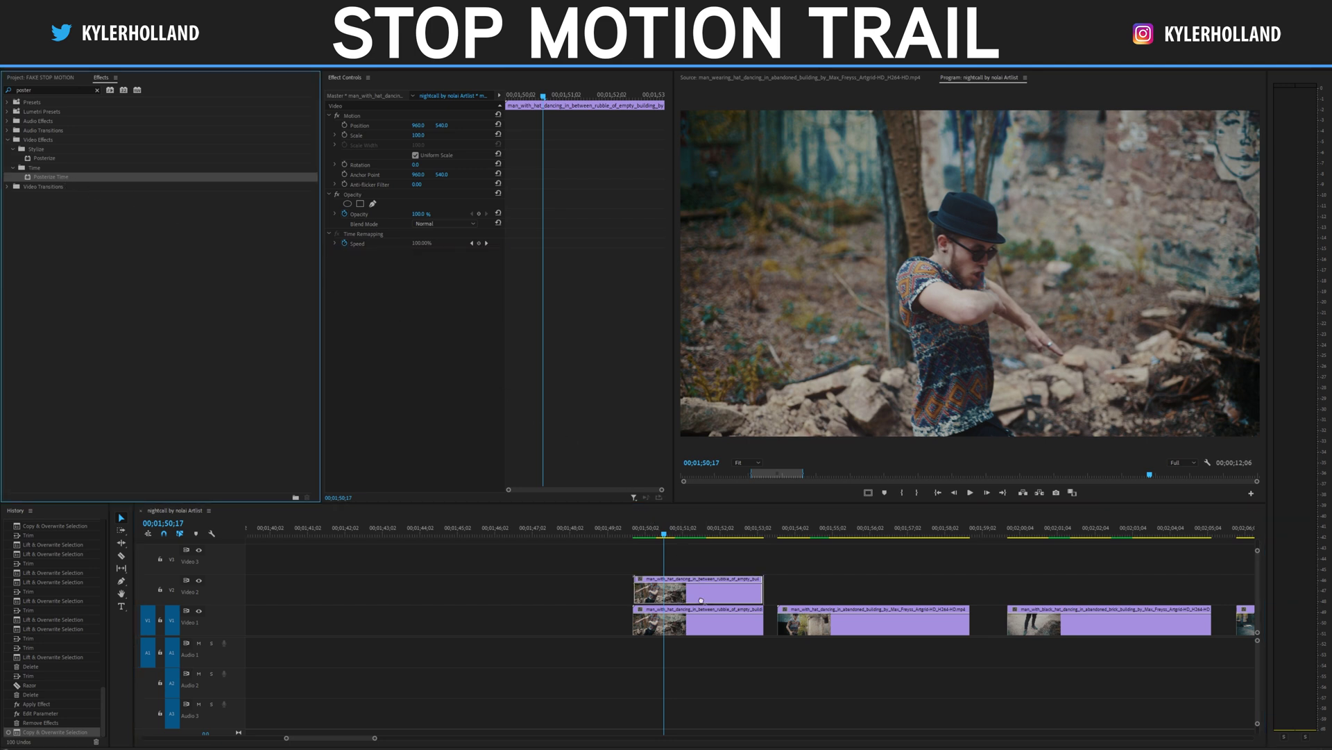
left_click_drag(681, 597, 692, 595)
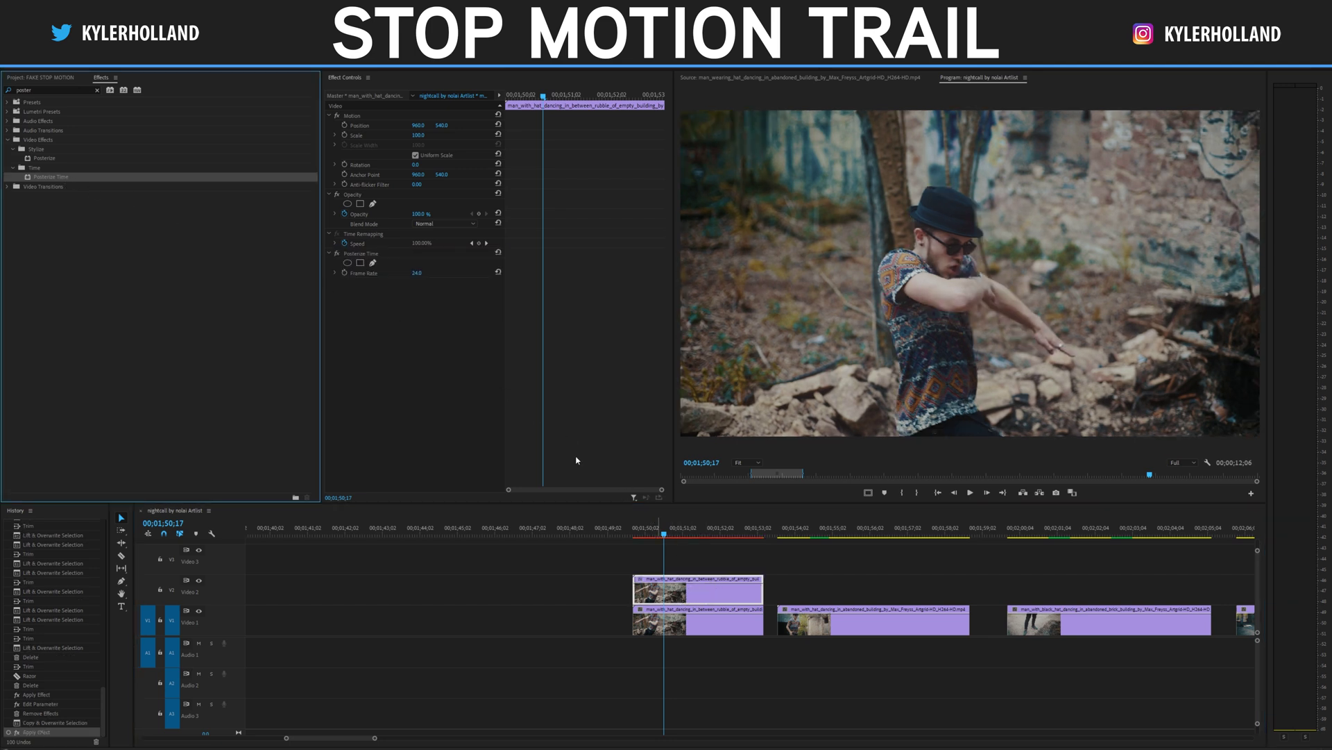
left_click_drag(416, 273, 408, 273)
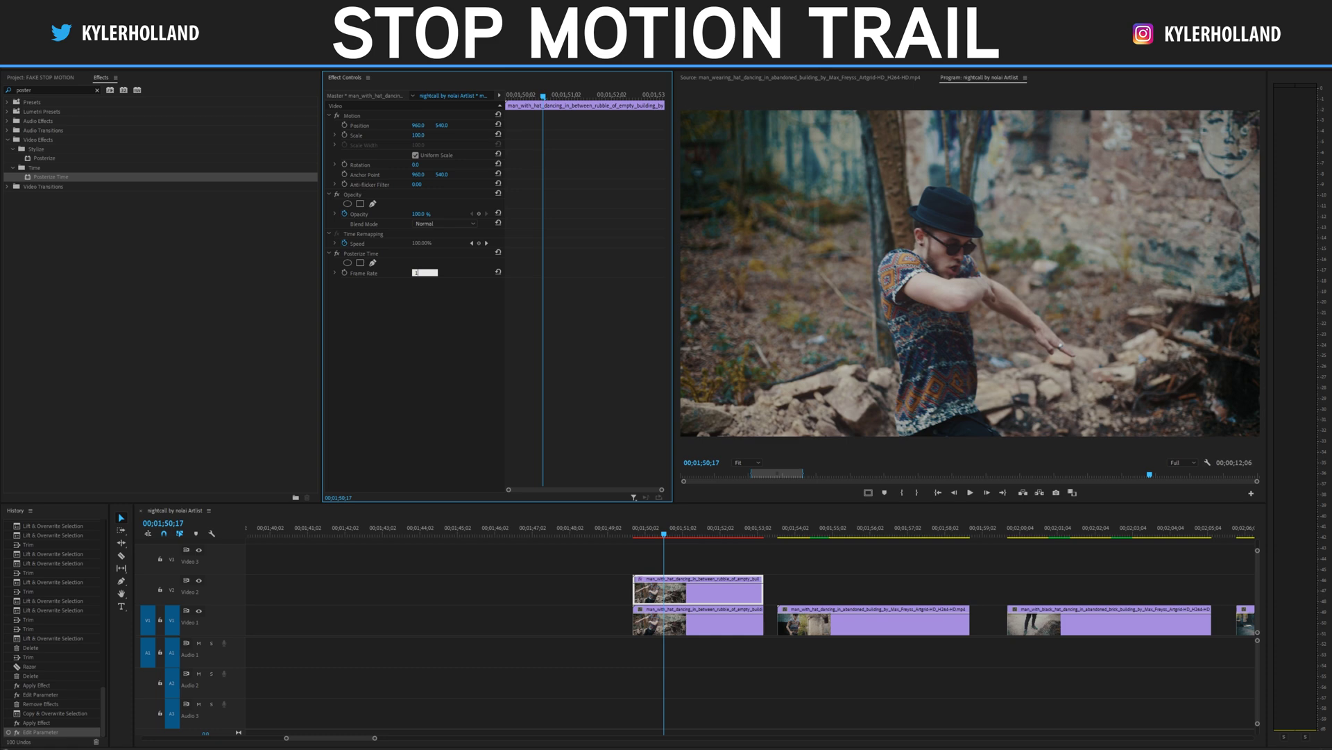
left_click(705, 544)
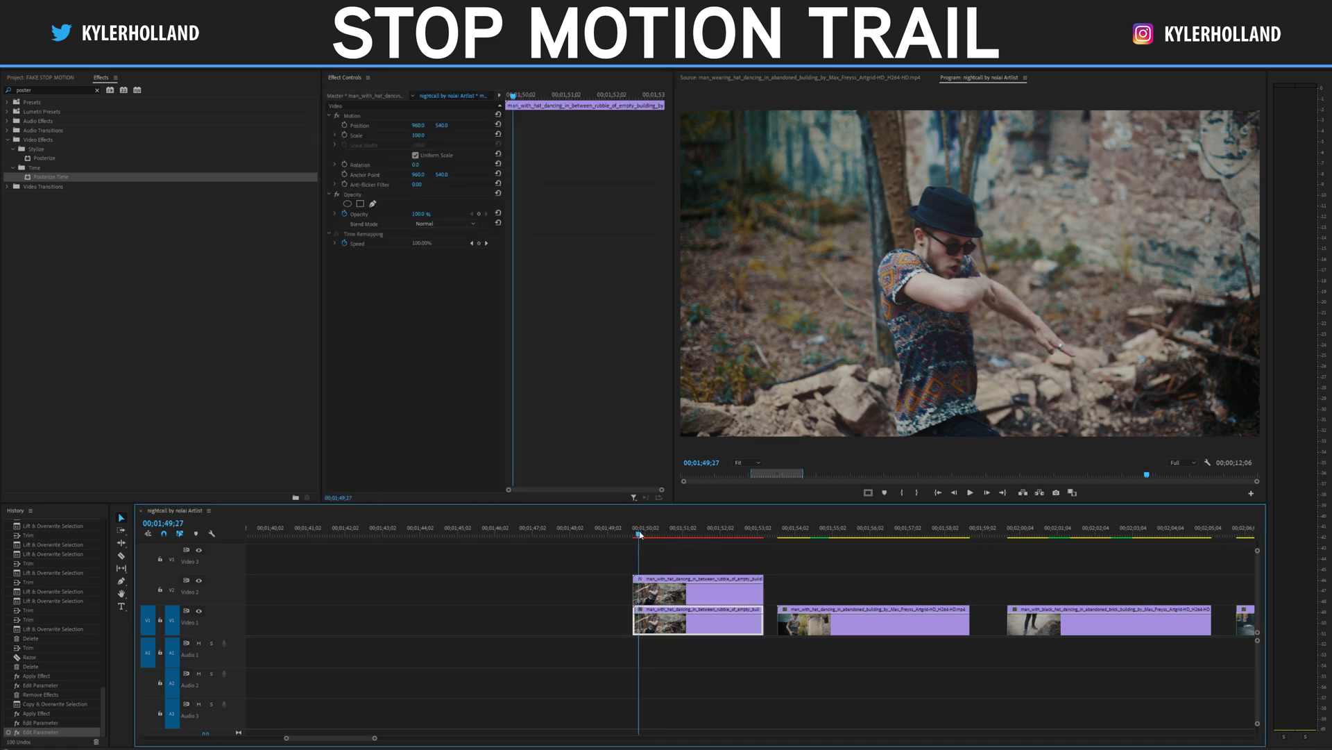
key("space")
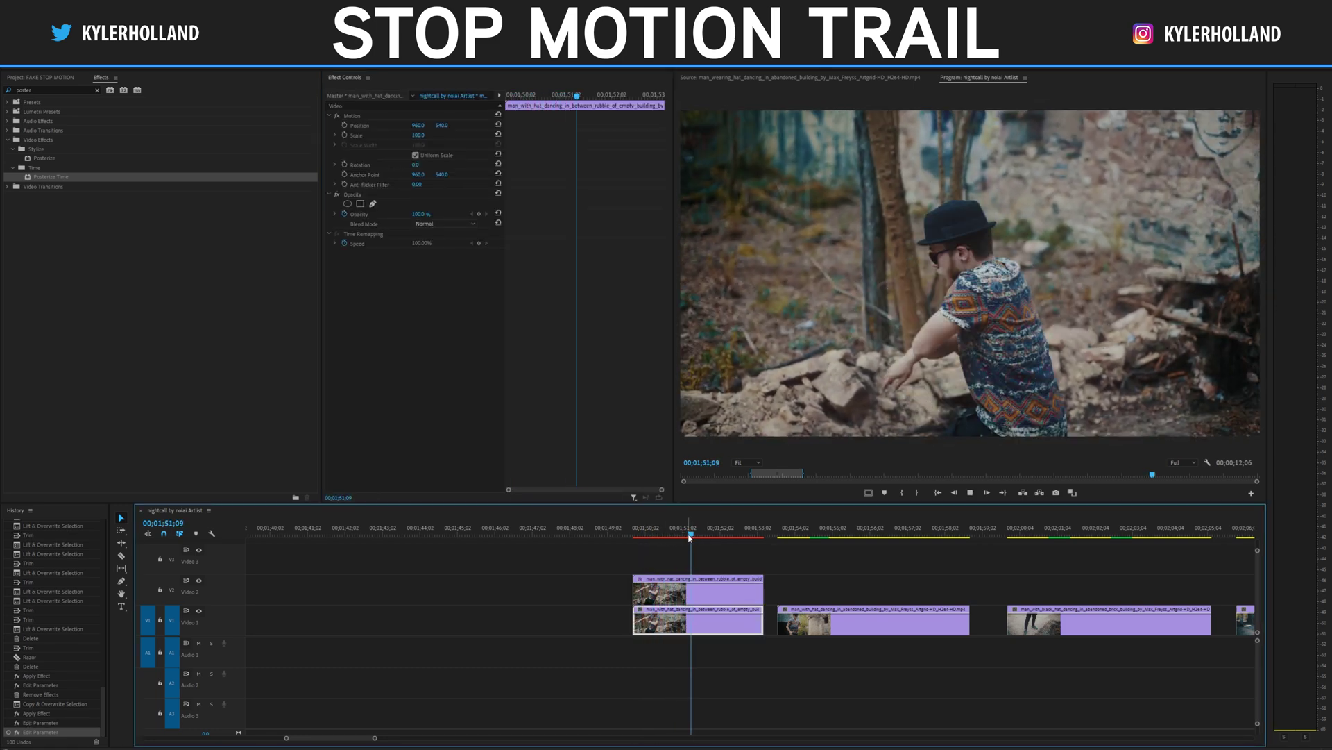
left_click_drag(702, 534, 654, 534)
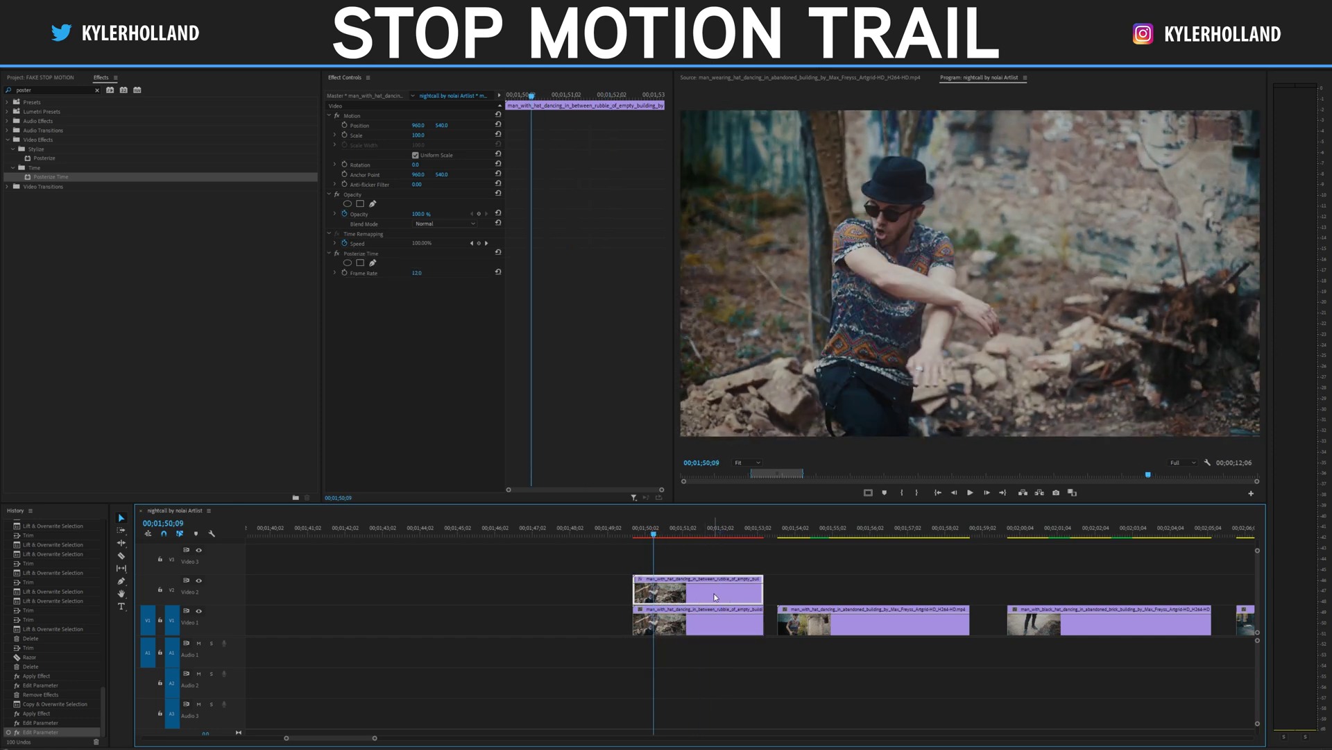
Step: Set the blend mode of the copy on Video 2 to Lighten and play the result
left_click(442, 224)
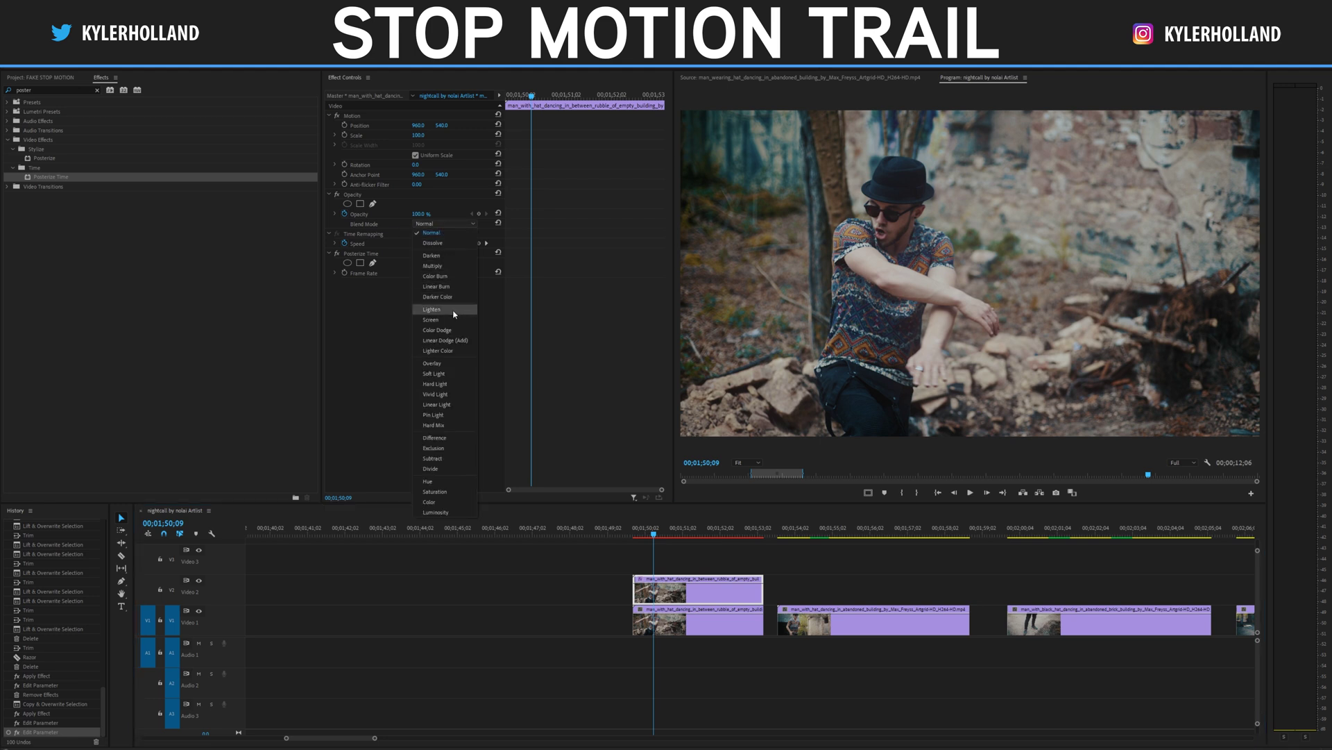
left_click(455, 311)
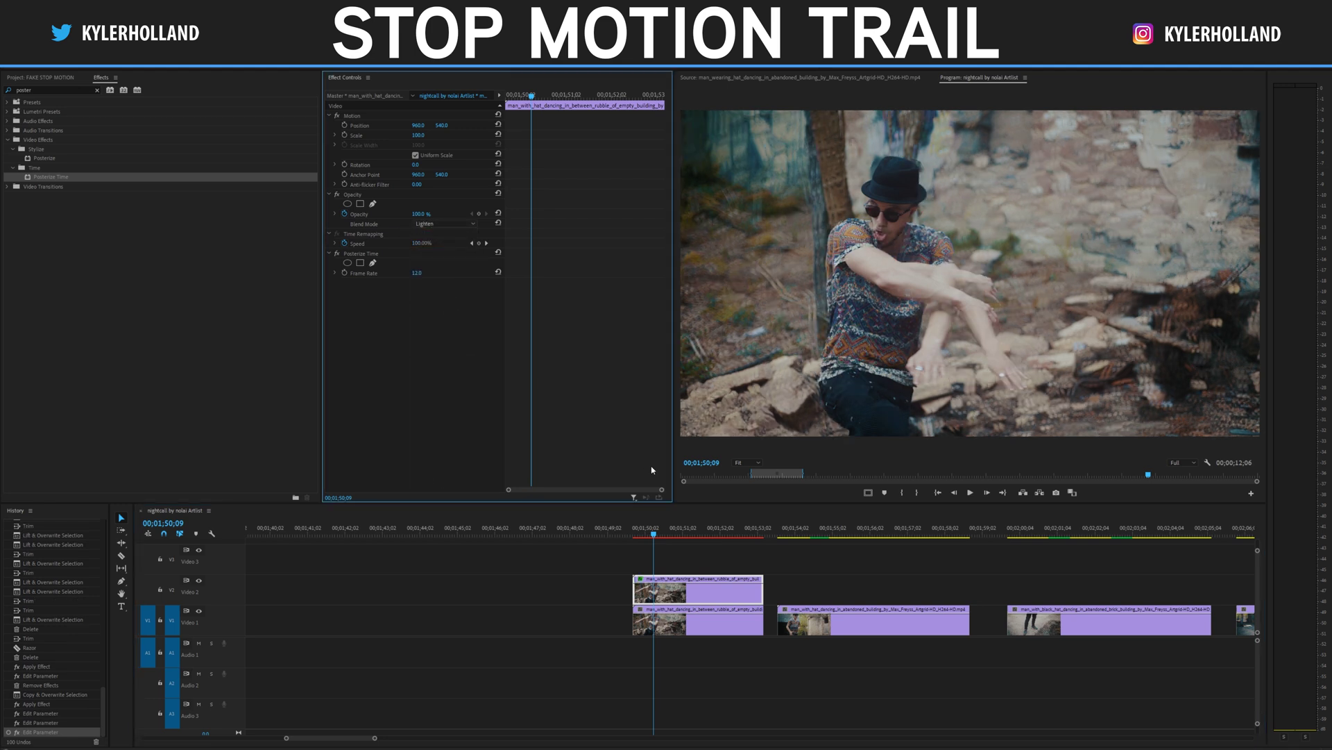
key("space")
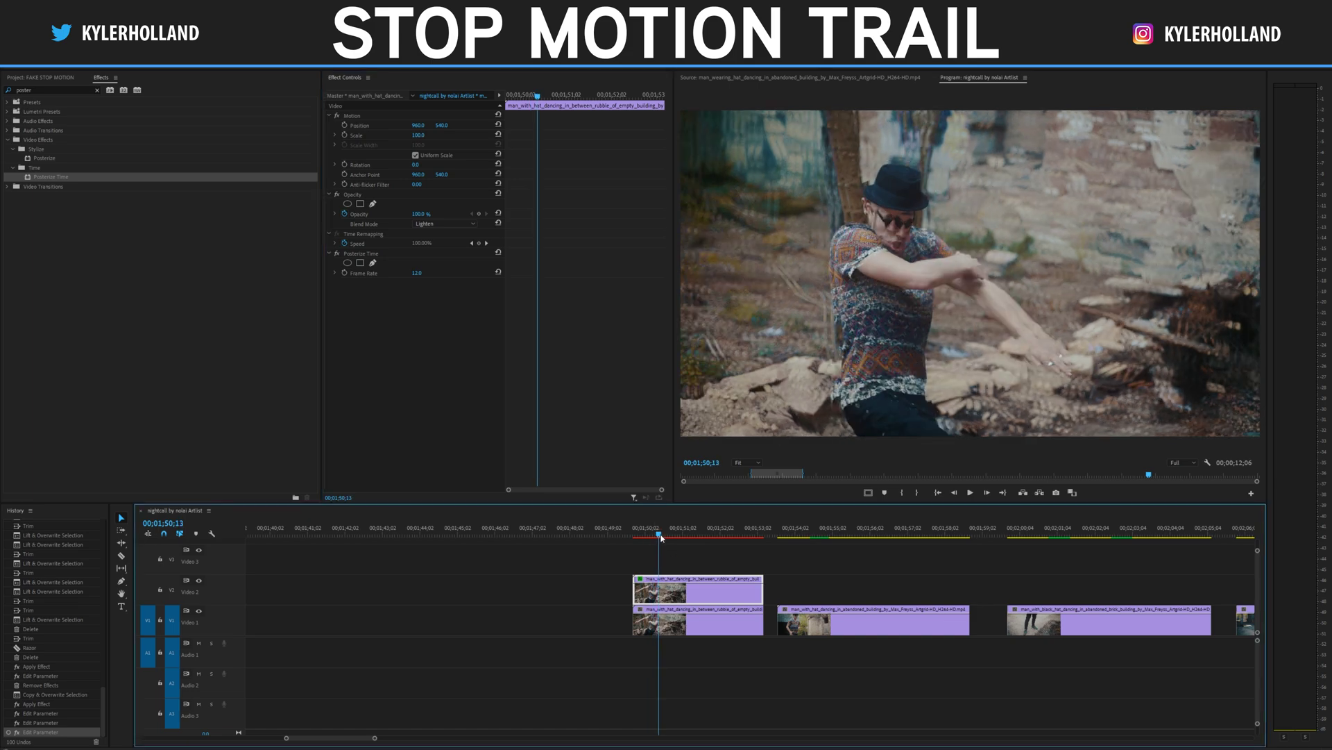
Step: Replay the Lighten trail on the first clip from its start
left_click(633, 533)
key("space")
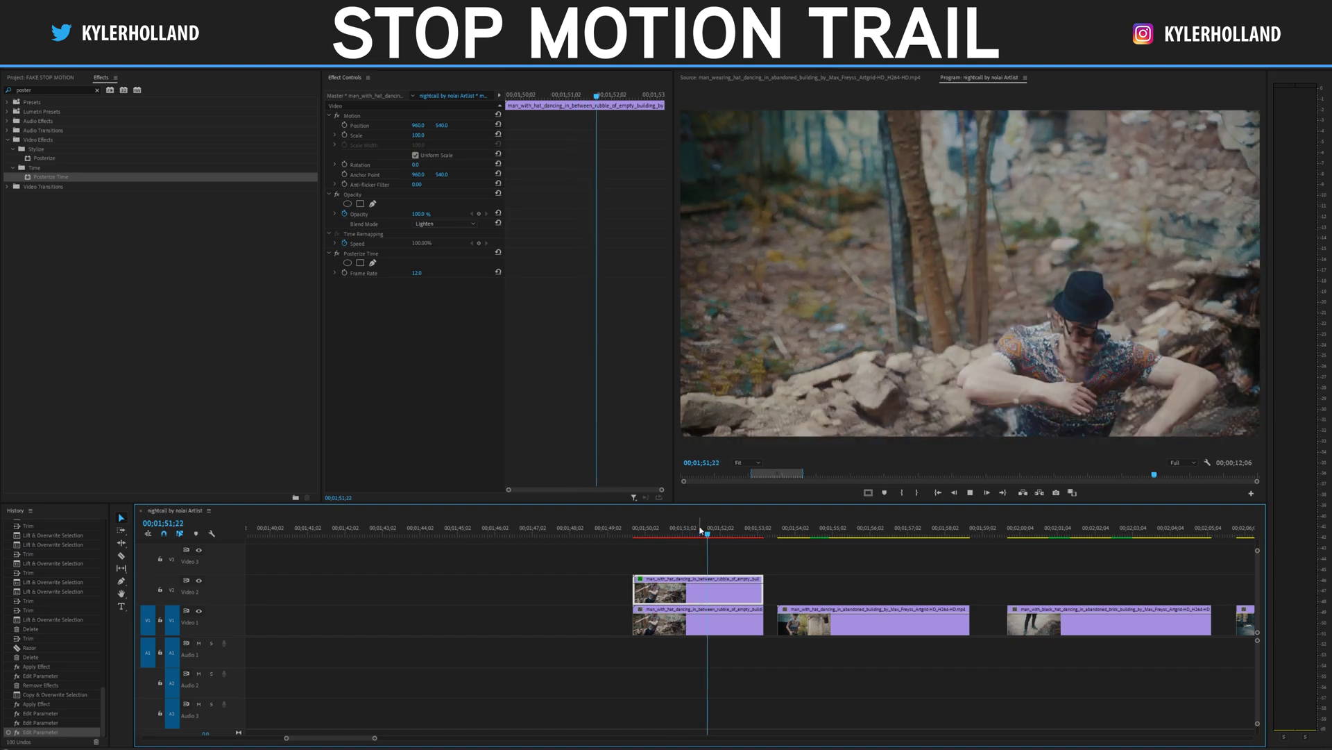
left_click(653, 526)
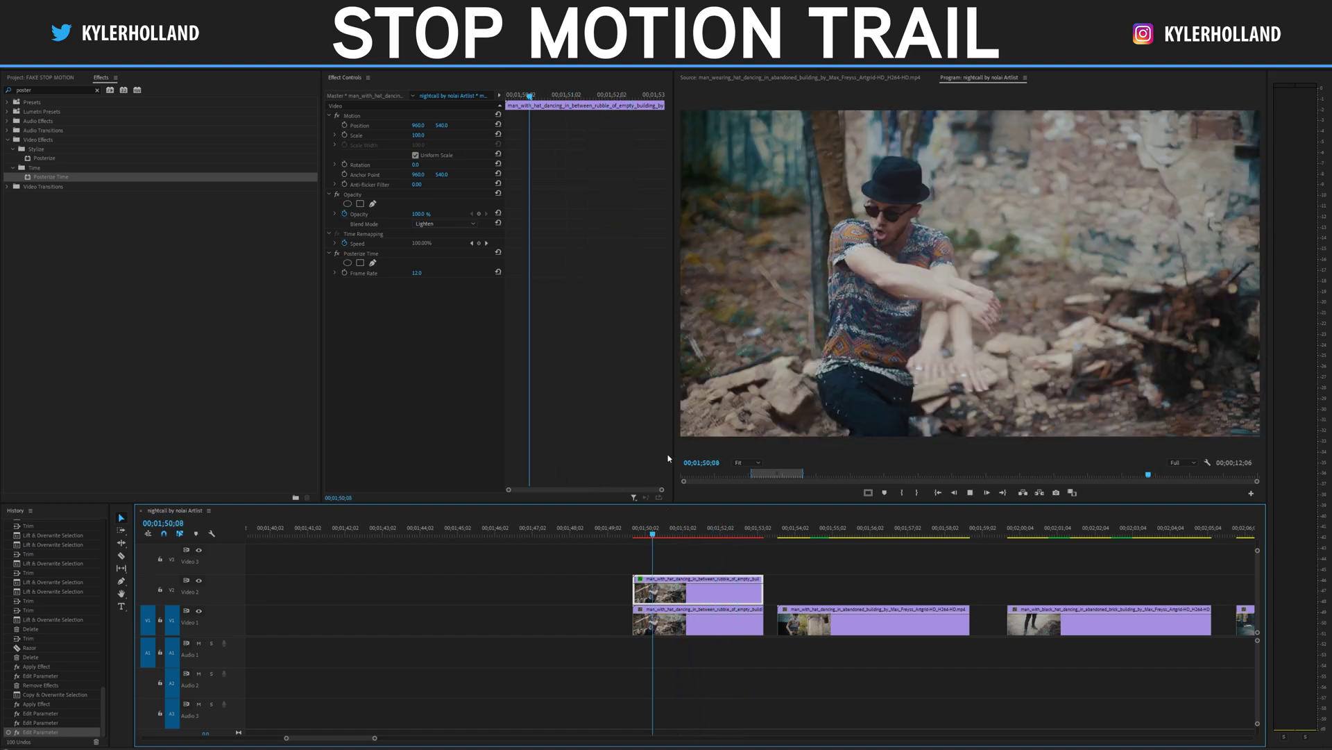
key("space")
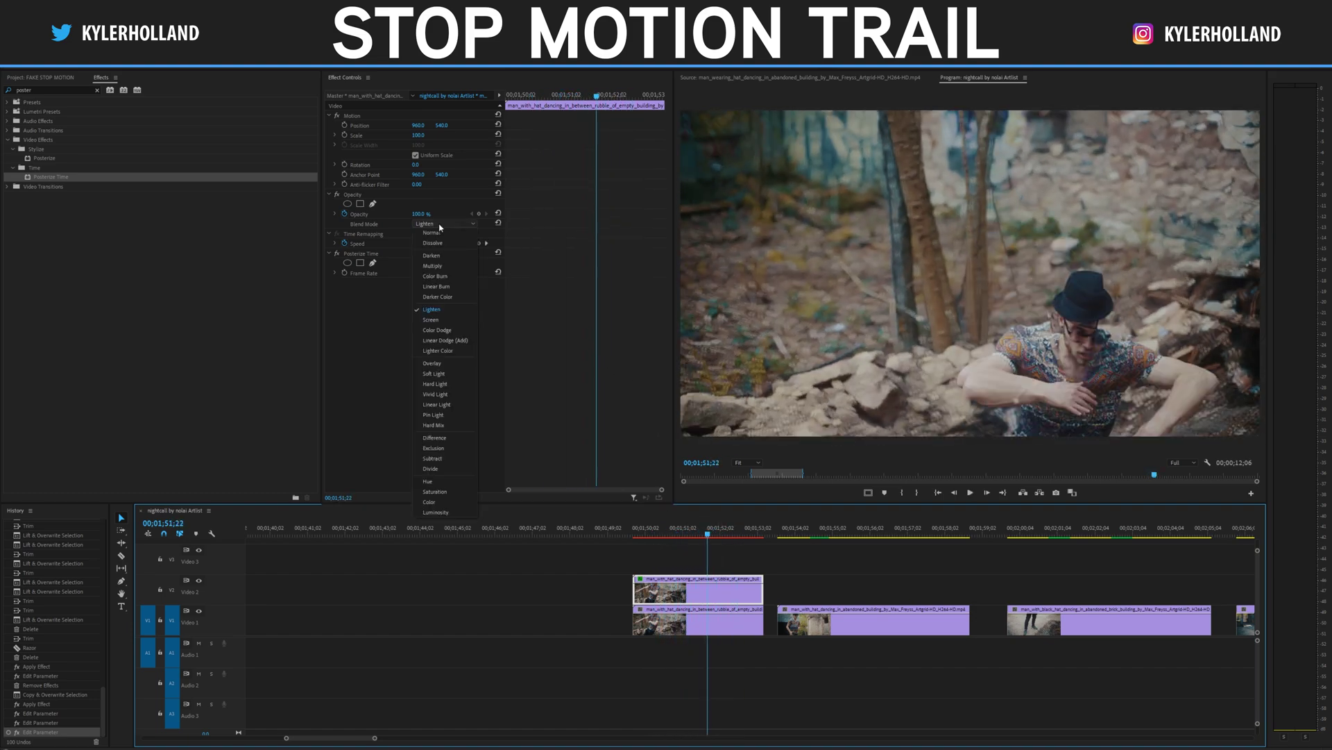
Step: Try the Overlay, Vivid Light, Linear Burn and Screen blend modes on the Video 2 copy, playing the results
left_click(454, 363)
key("space")
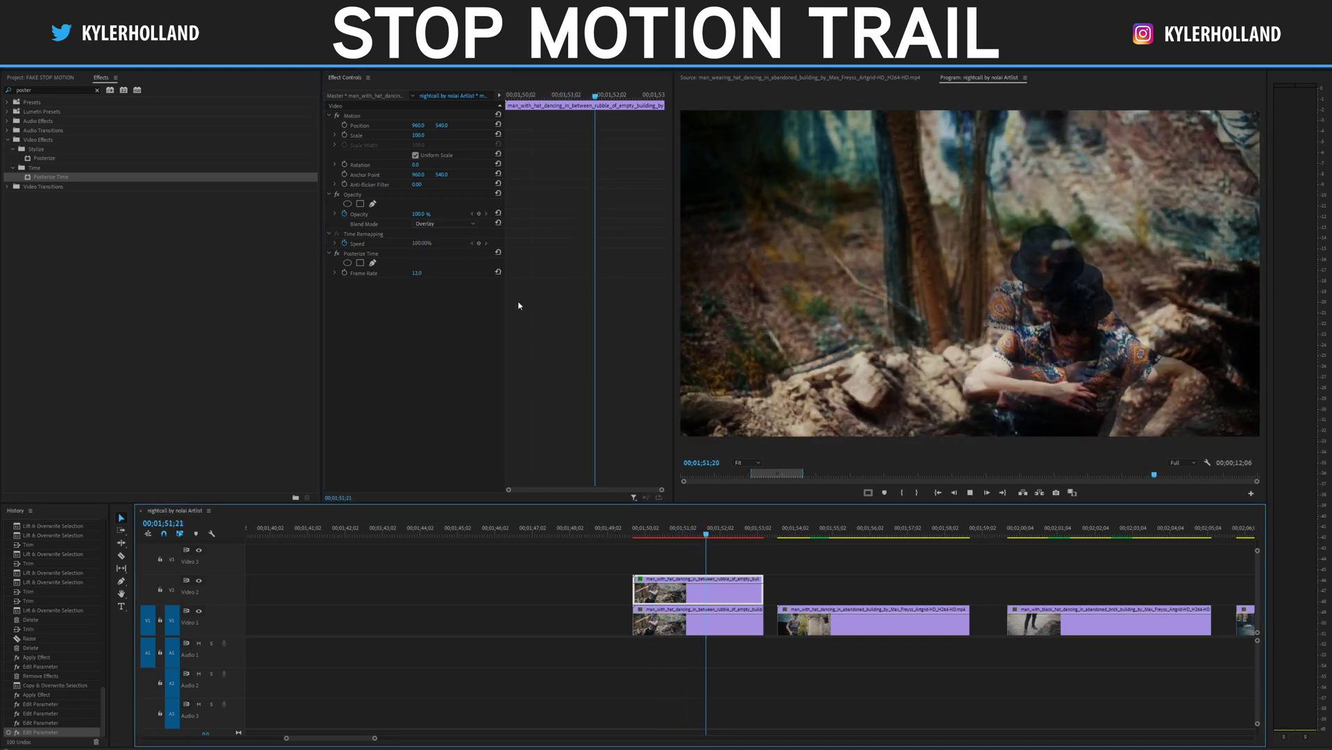
key("space")
left_click(444, 224)
left_click(457, 394)
key("space")
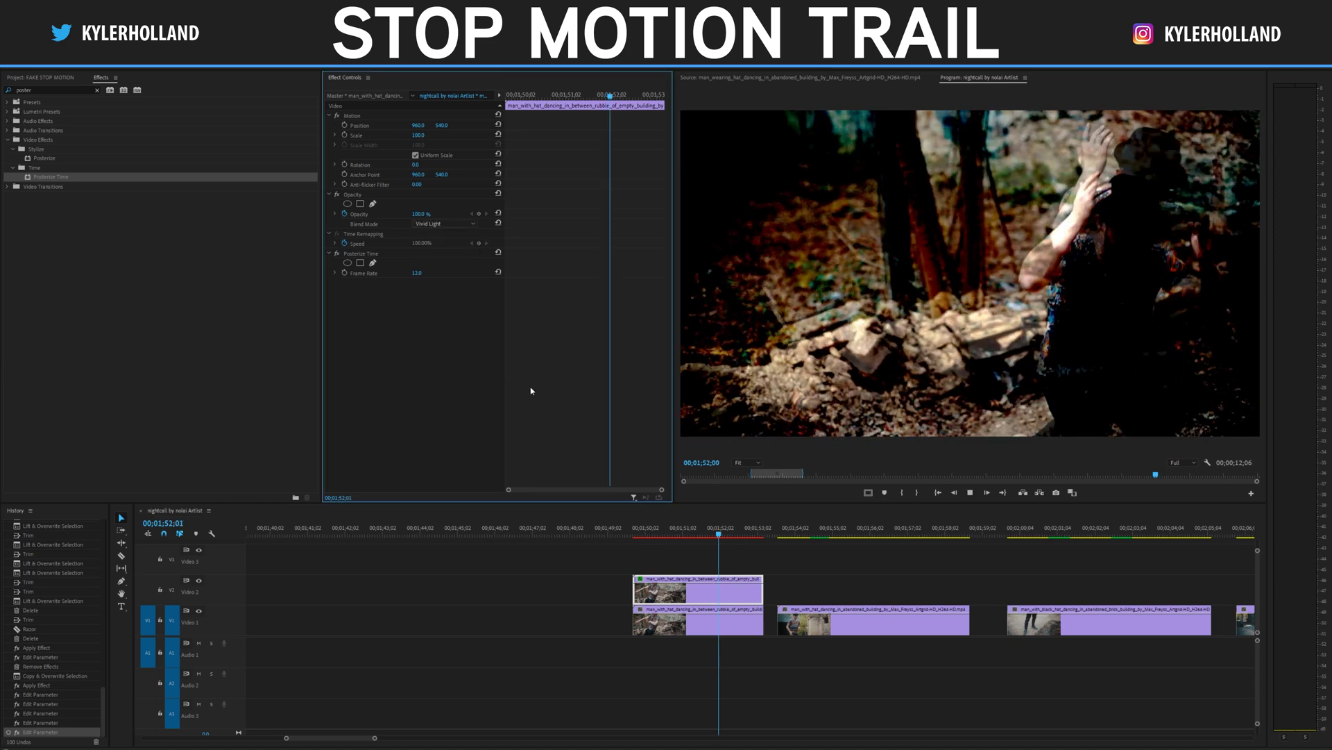
left_click(452, 285)
key("space")
left_click(448, 321)
key("space")
left_click(644, 531)
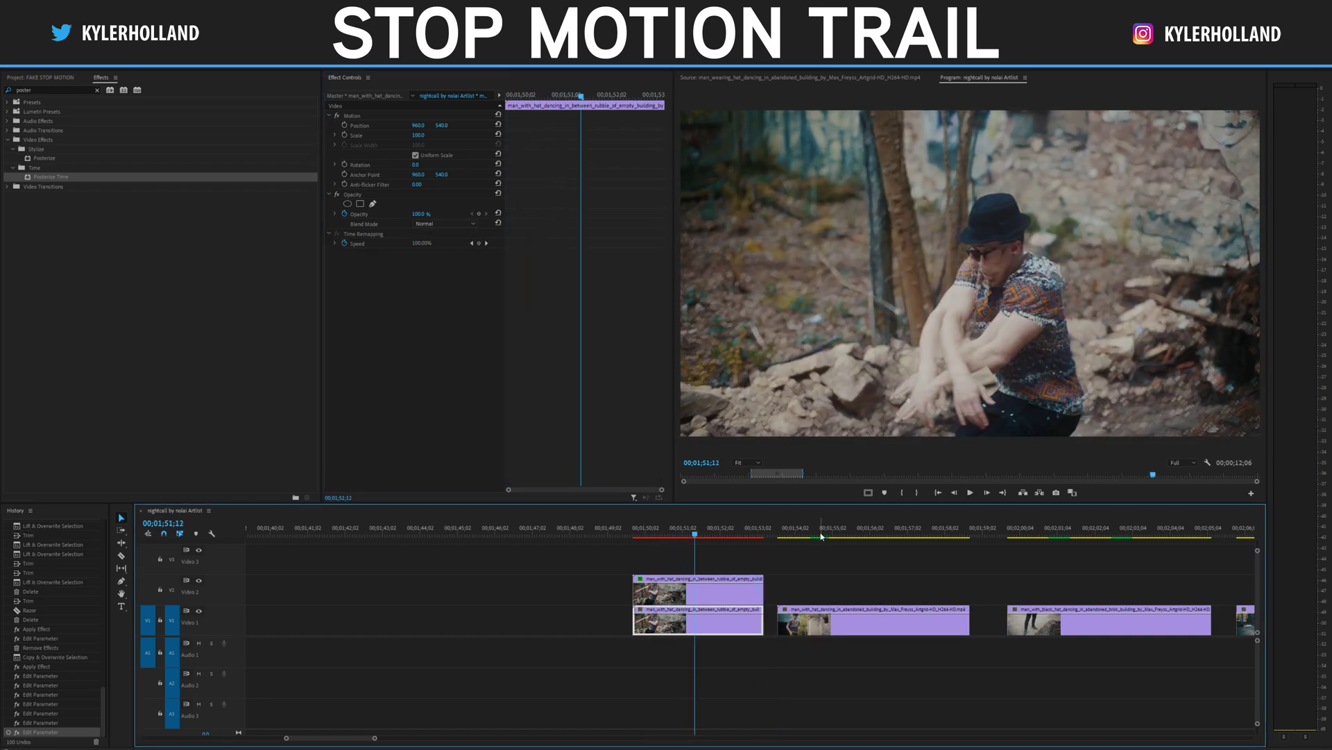
key("space")
Step: Duplicate the second clip onto Video 2 directly above its original
scroll(855, 578, "down", 1)
left_click_drag(793, 619, 790, 601)
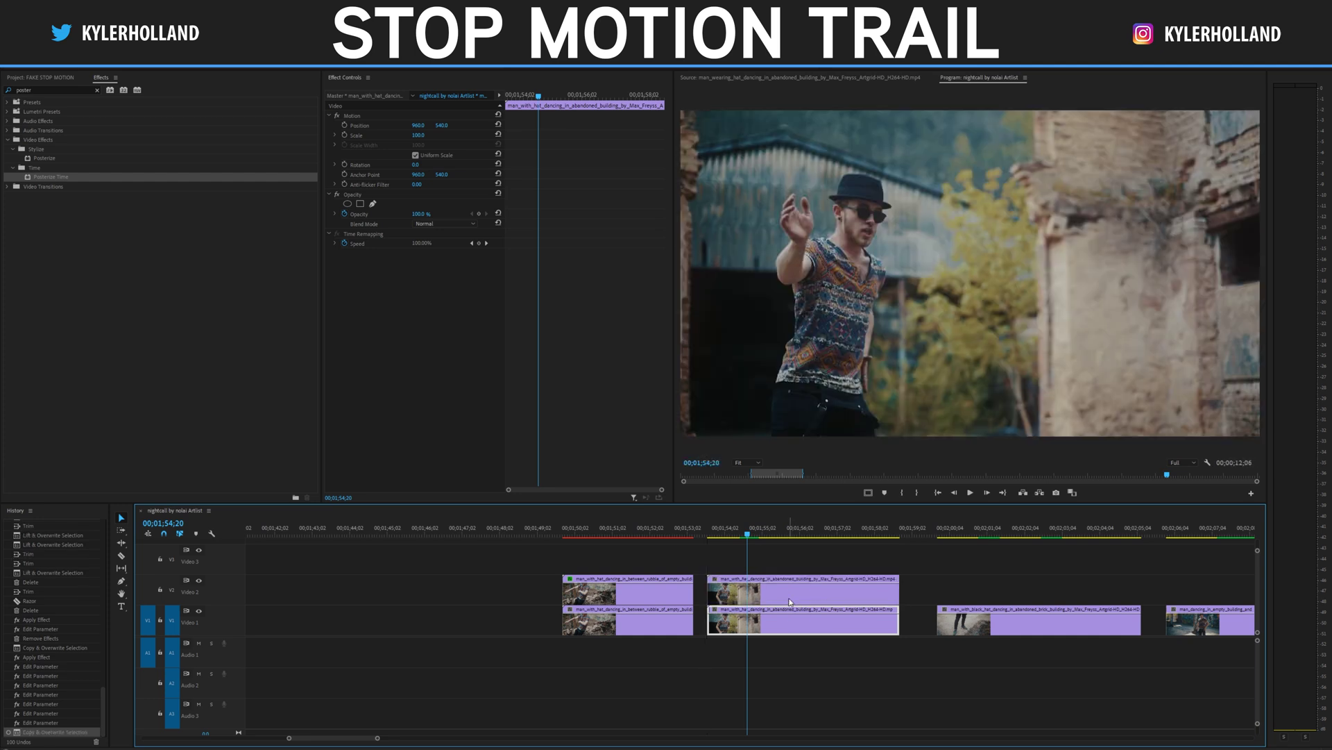
left_click(777, 535)
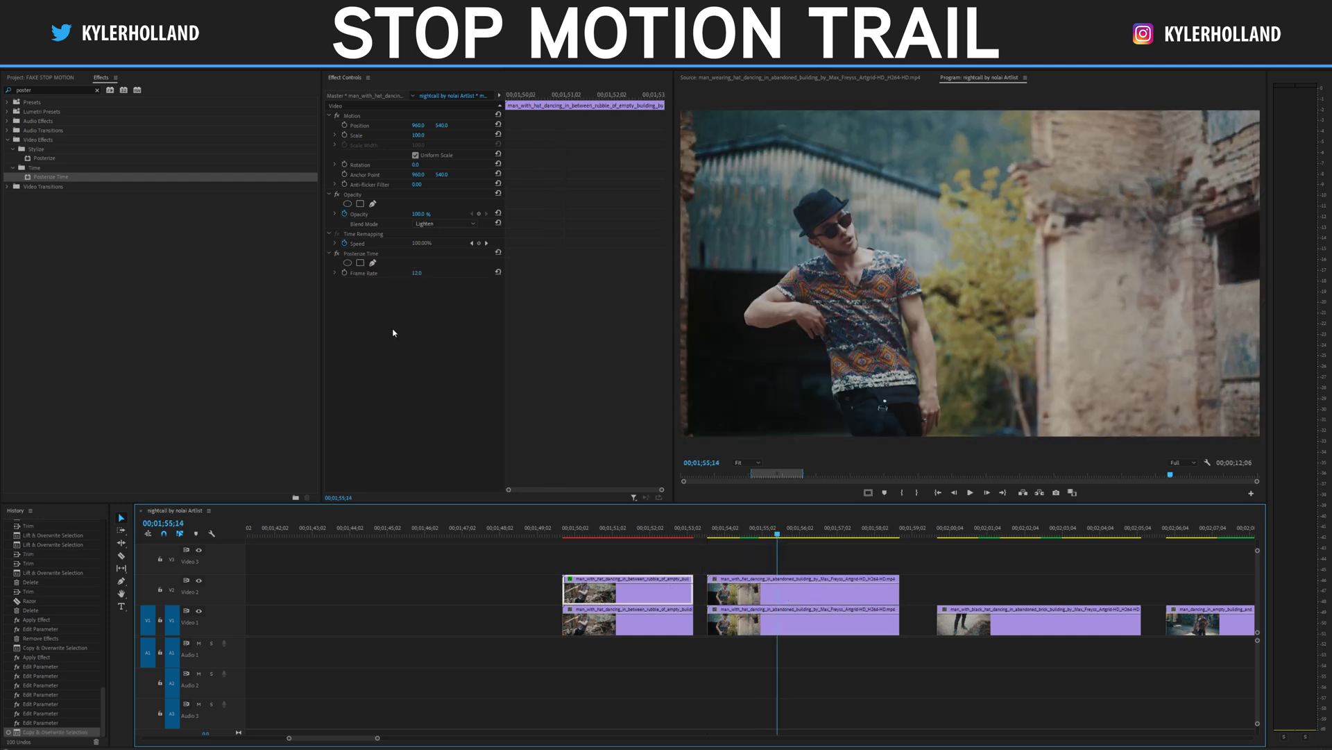
Step: Copy Posterize Time from the first clip's duplicate to the second clip's duplicate and play it back
left_click(387, 257)
key("ctrl+c")
left_click(766, 577)
key("ctrl+v")
left_click(715, 534)
key("space")
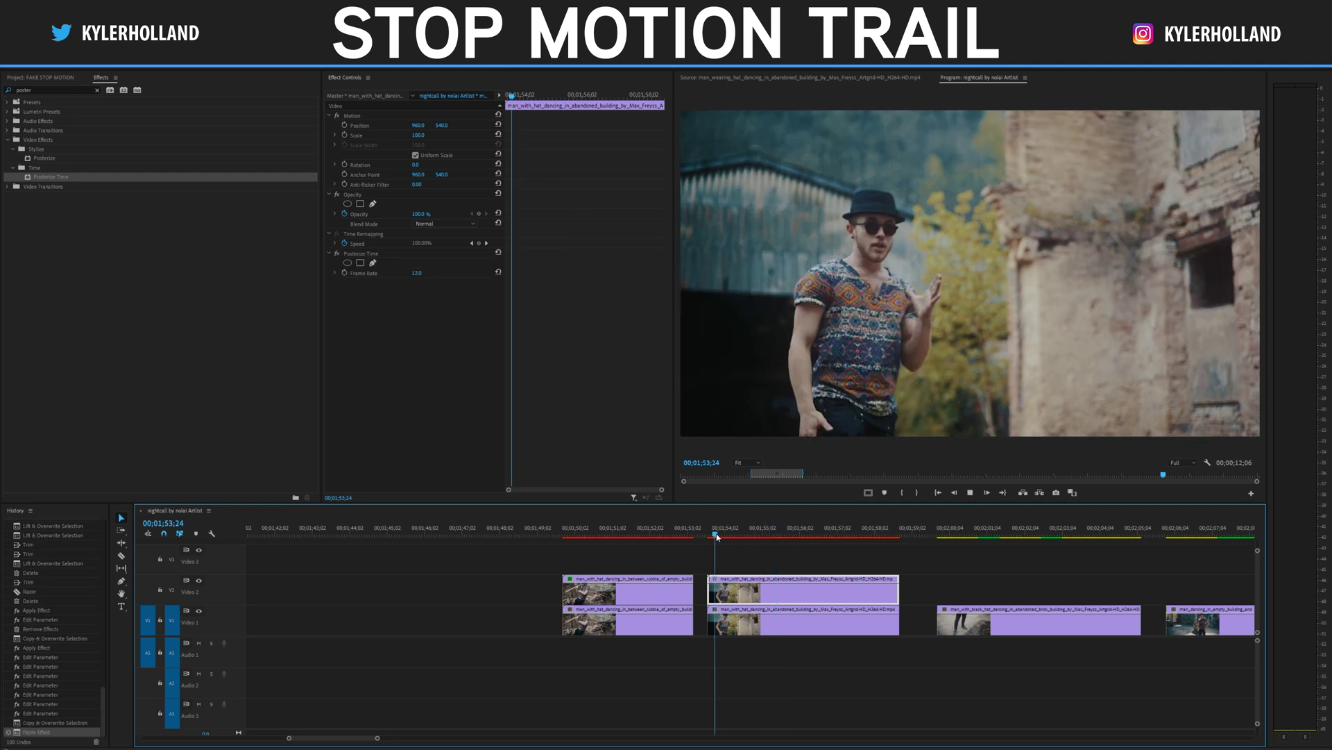
left_click(739, 530)
key("space")
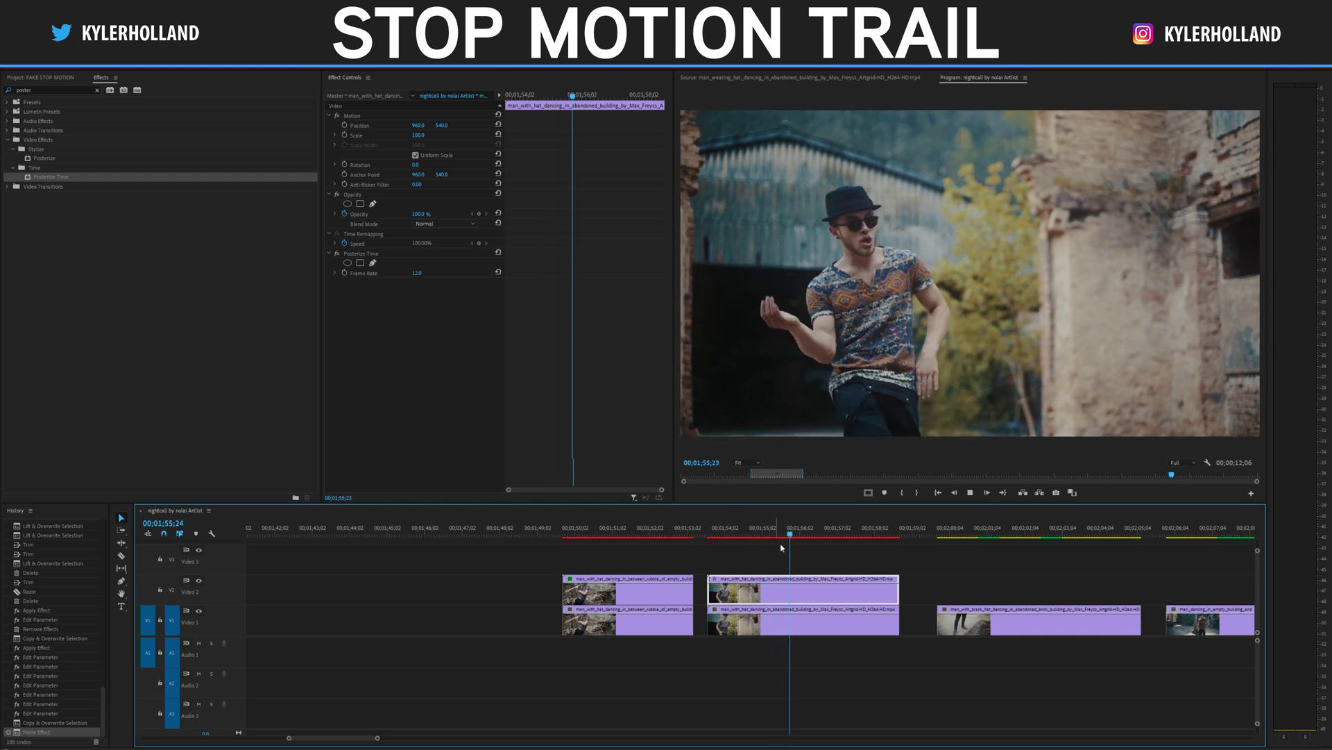
key("space")
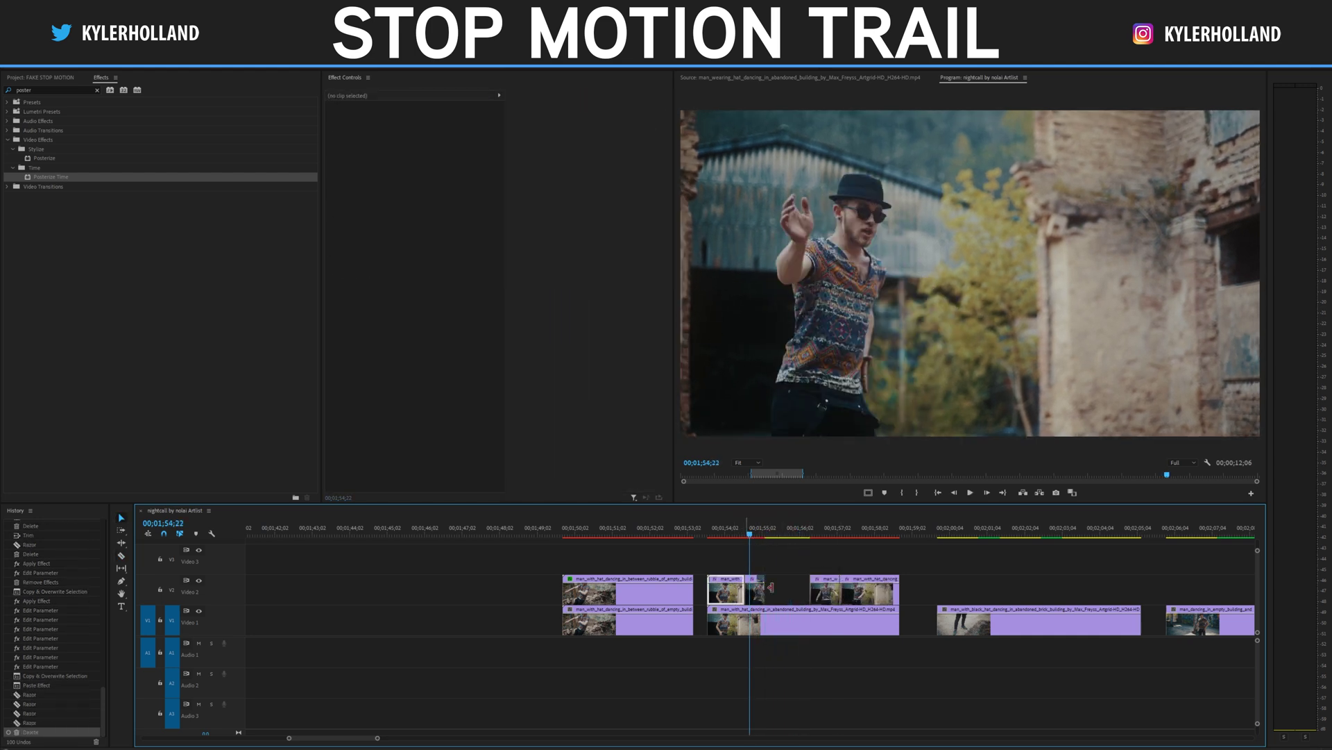
Step: Cut the second clip's duplicate on Video 2 into pieces, delete all but two short segments, and play them
key("Delete")
left_click(730, 531)
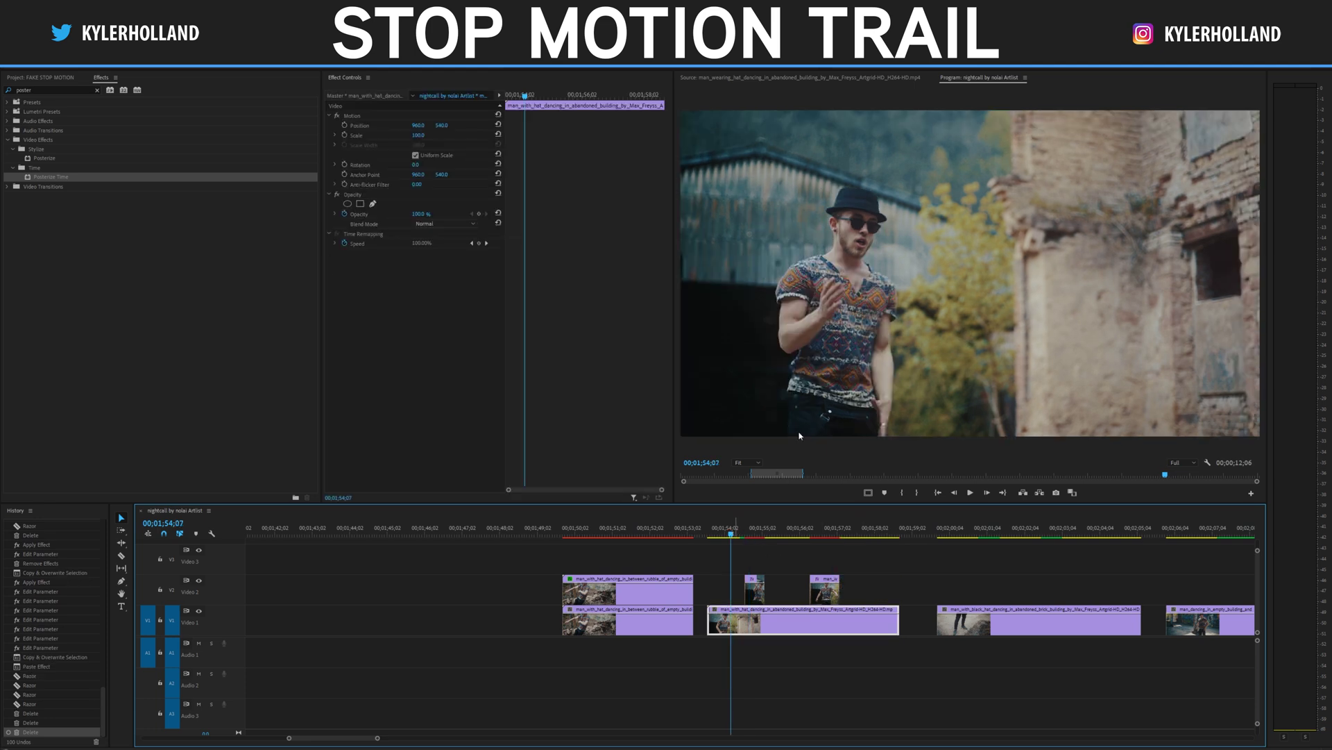
key("space")
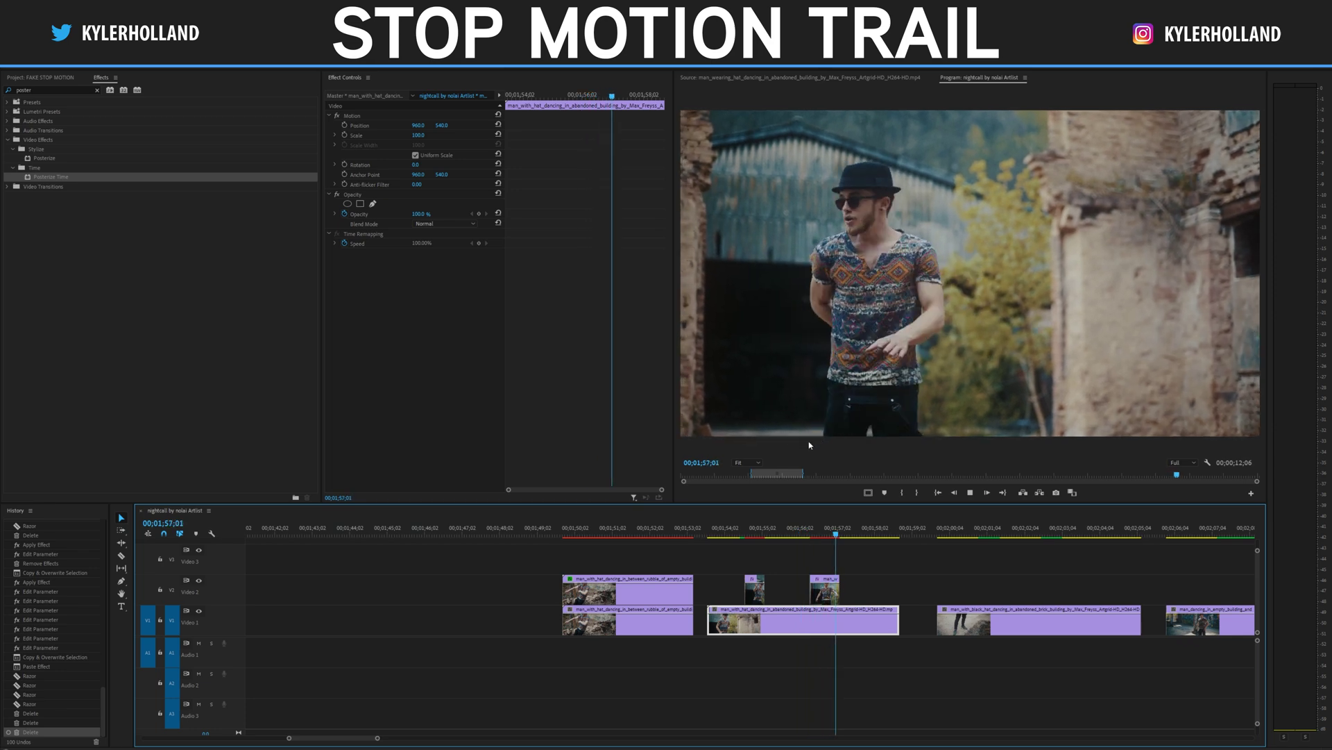
left_click(737, 531)
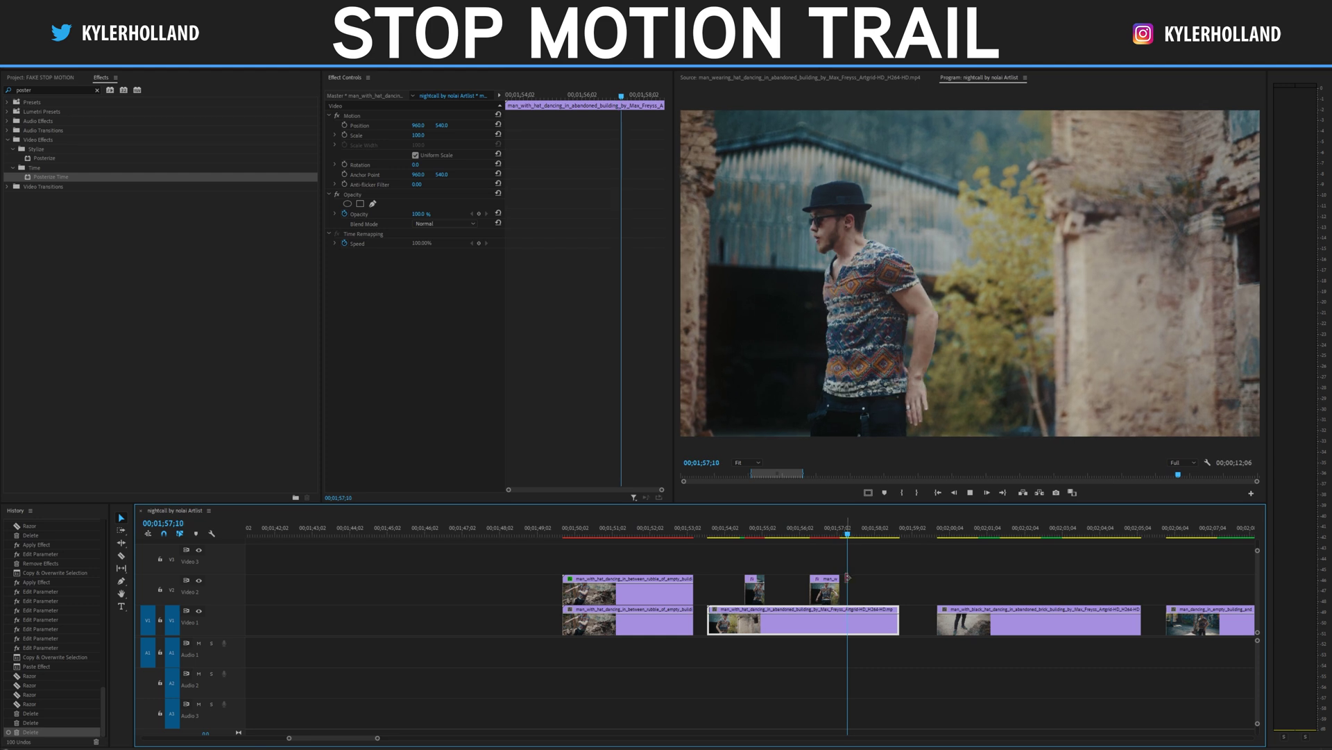
Step: Set the Posterize Time frame rate of the second short segment on Video 2 to 6 and play it
left_click(824, 590)
key("space")
left_click(470, 292)
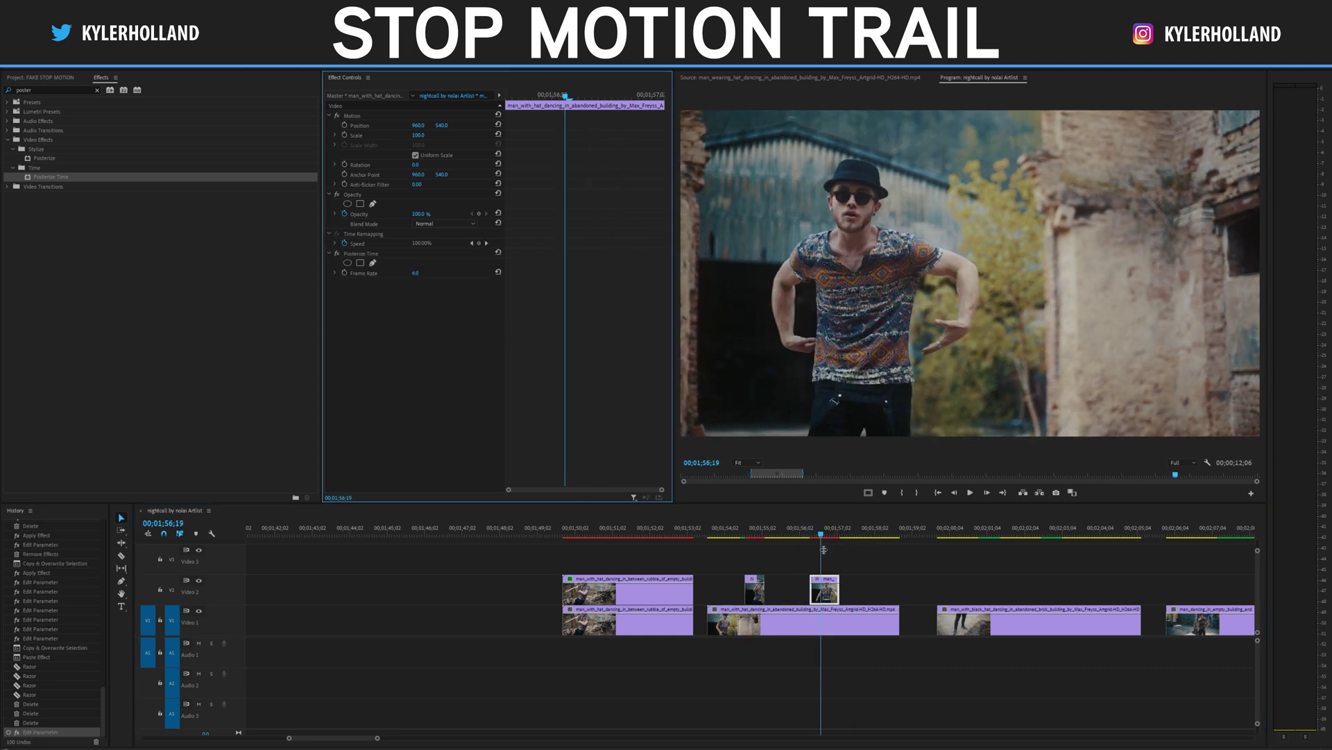
left_click(784, 531)
key("space")
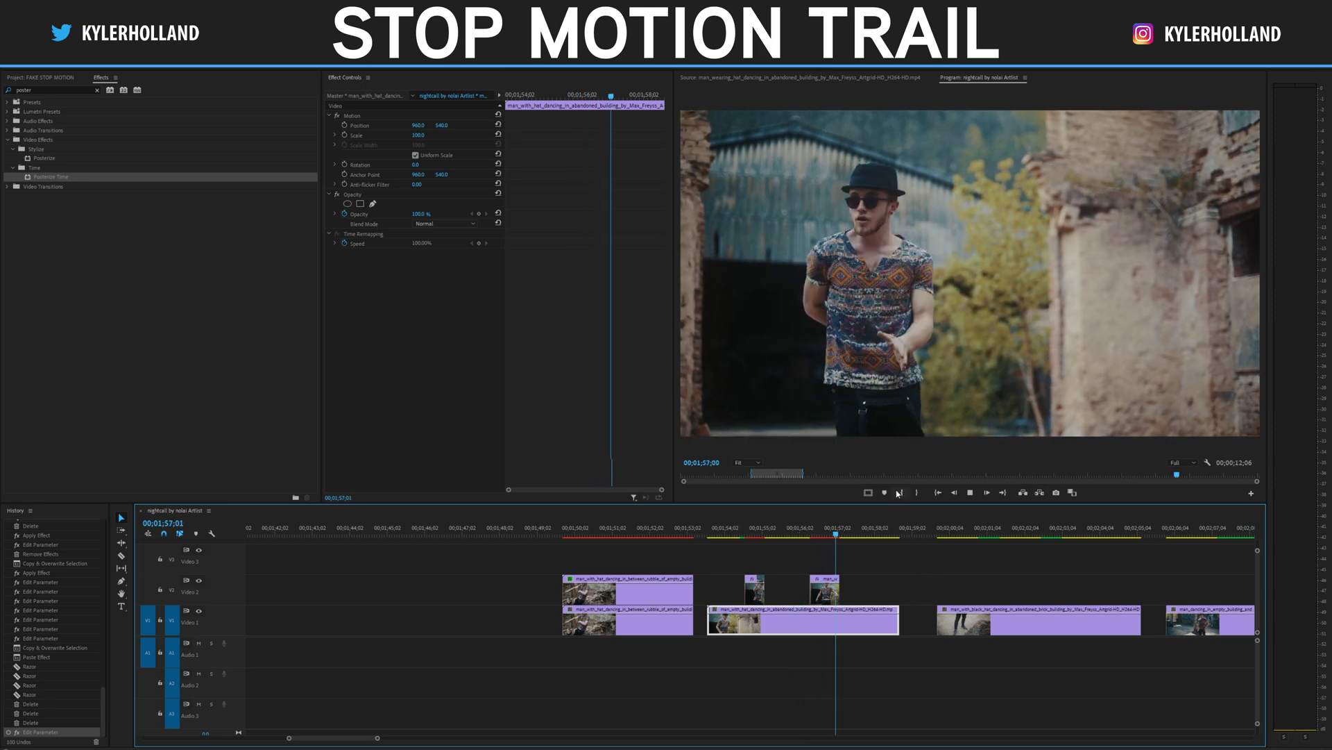
Step: Play through the second short segment repeatedly to examine its choppier motion and the return to normal speed
left_click(803, 533)
key("space")
key("space")
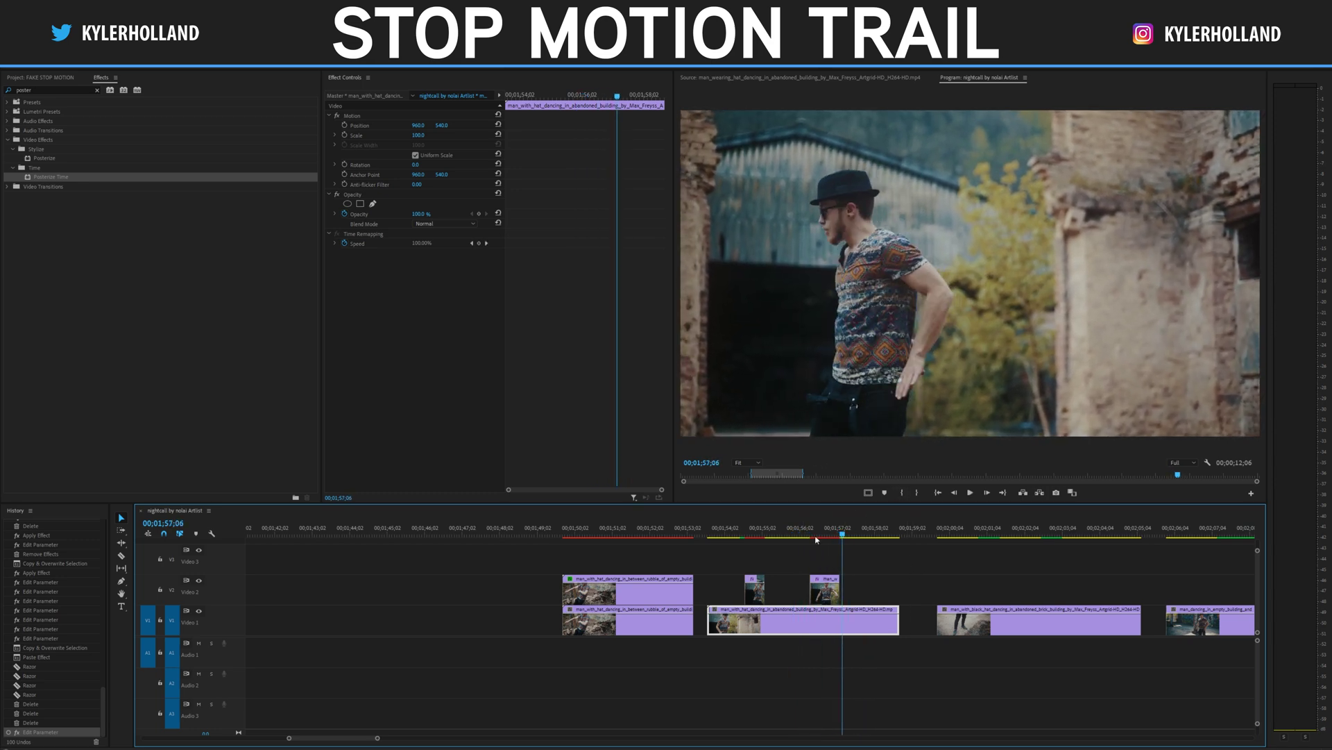
left_click(783, 532)
key("space")
key("space")
key("space")
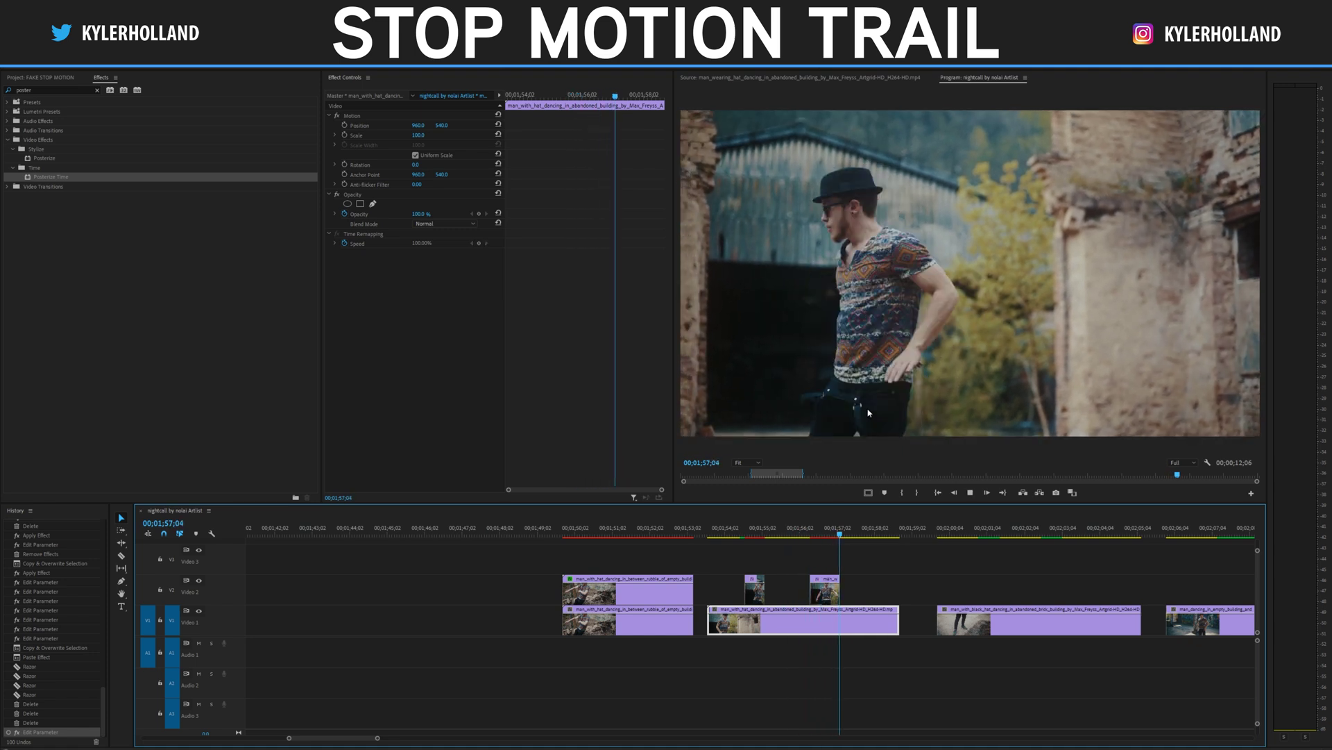
Step: Set the blend mode of the second short segment on Video 2 to Lighten and play it
left_click(820, 595)
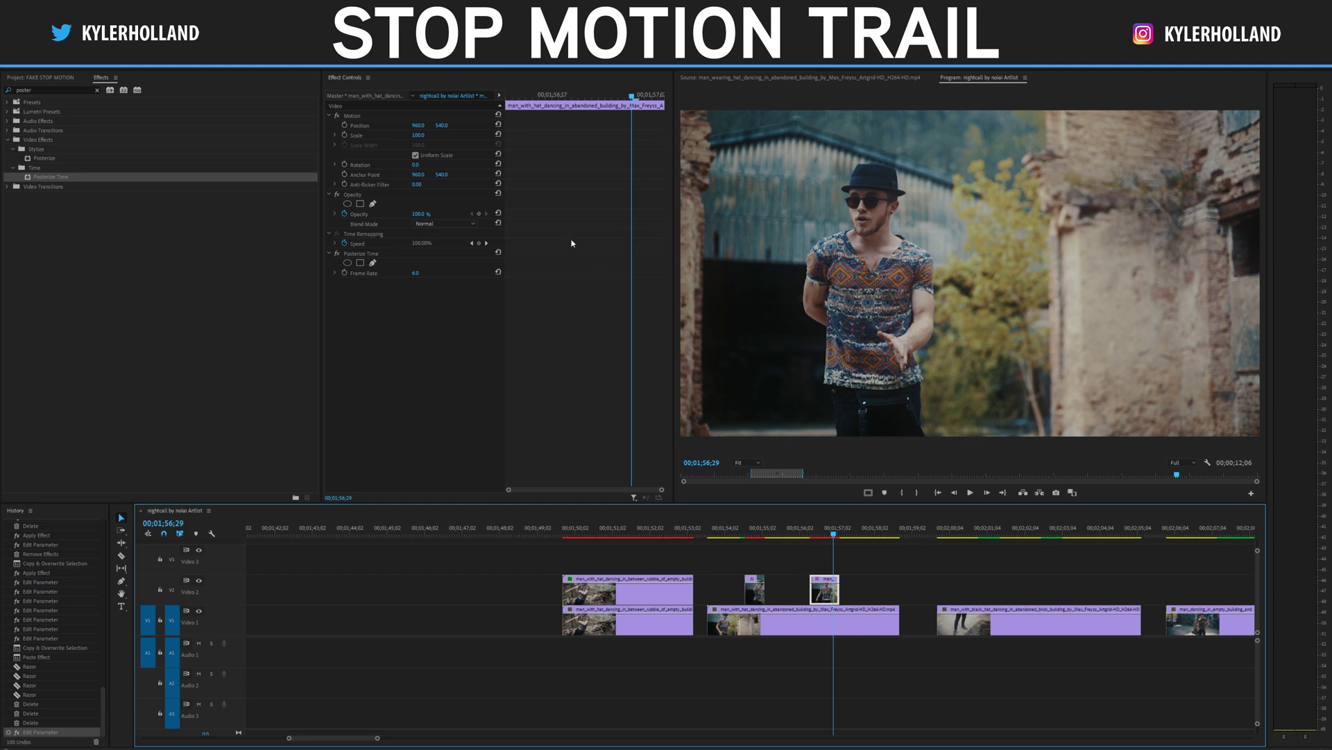
left_click(444, 223)
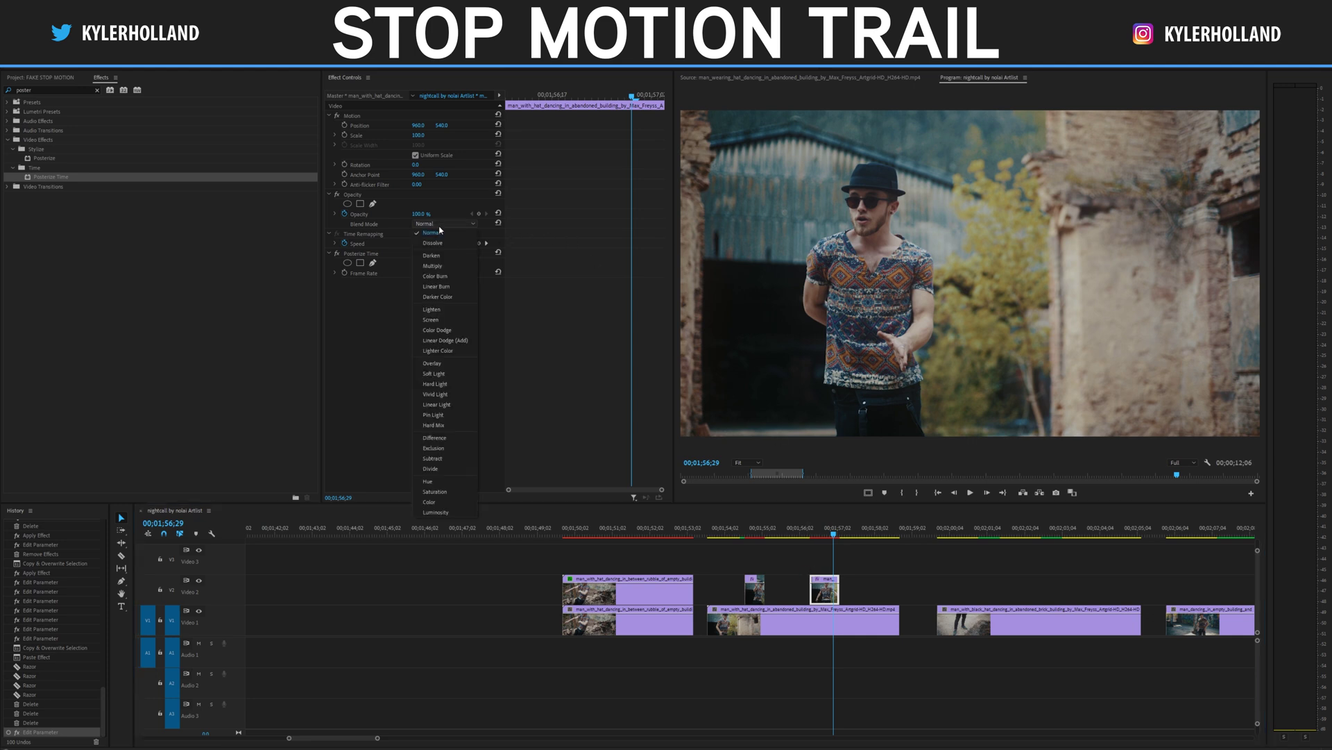
left_click(444, 309)
left_click(785, 529)
key("space")
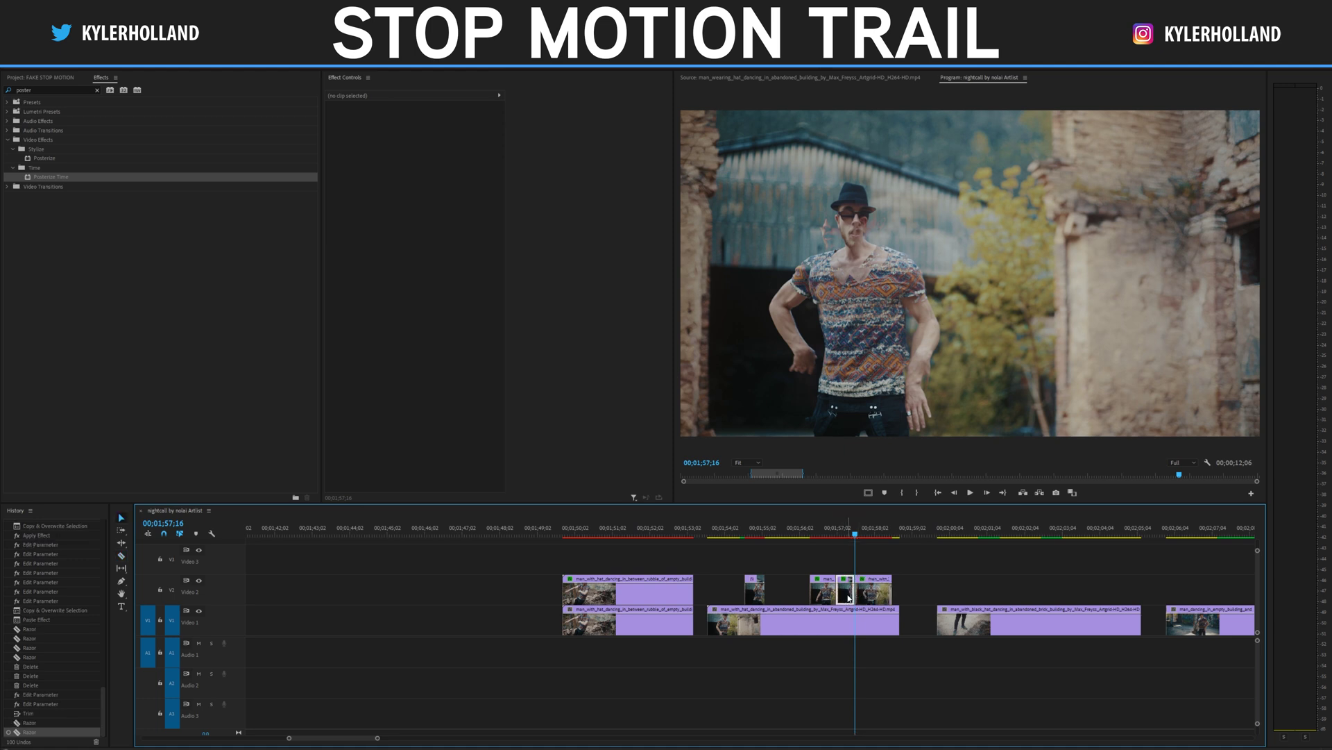
Step: Split the Lighten layer near the second clip's end into two additional short segments separated by gaps, and preview them
key("Delete")
double_click(862, 597)
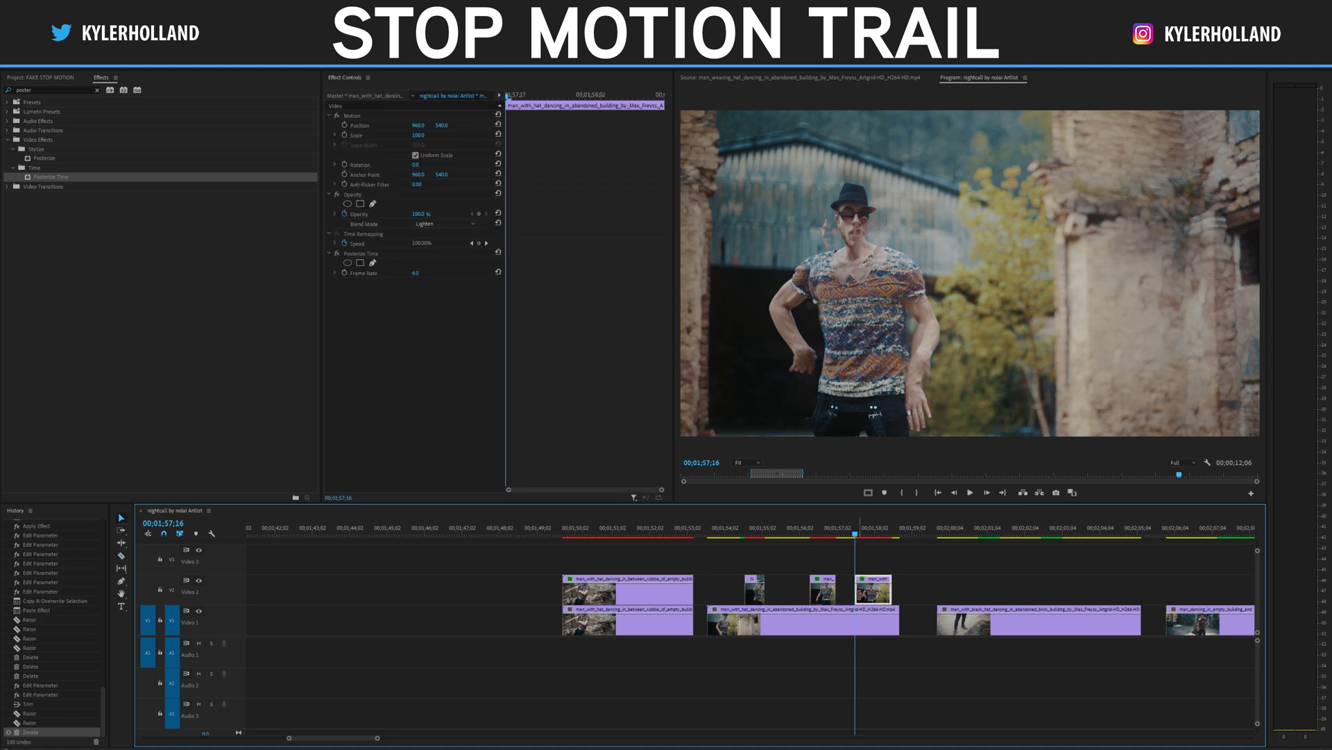
key("v")
left_click(868, 590)
key("v")
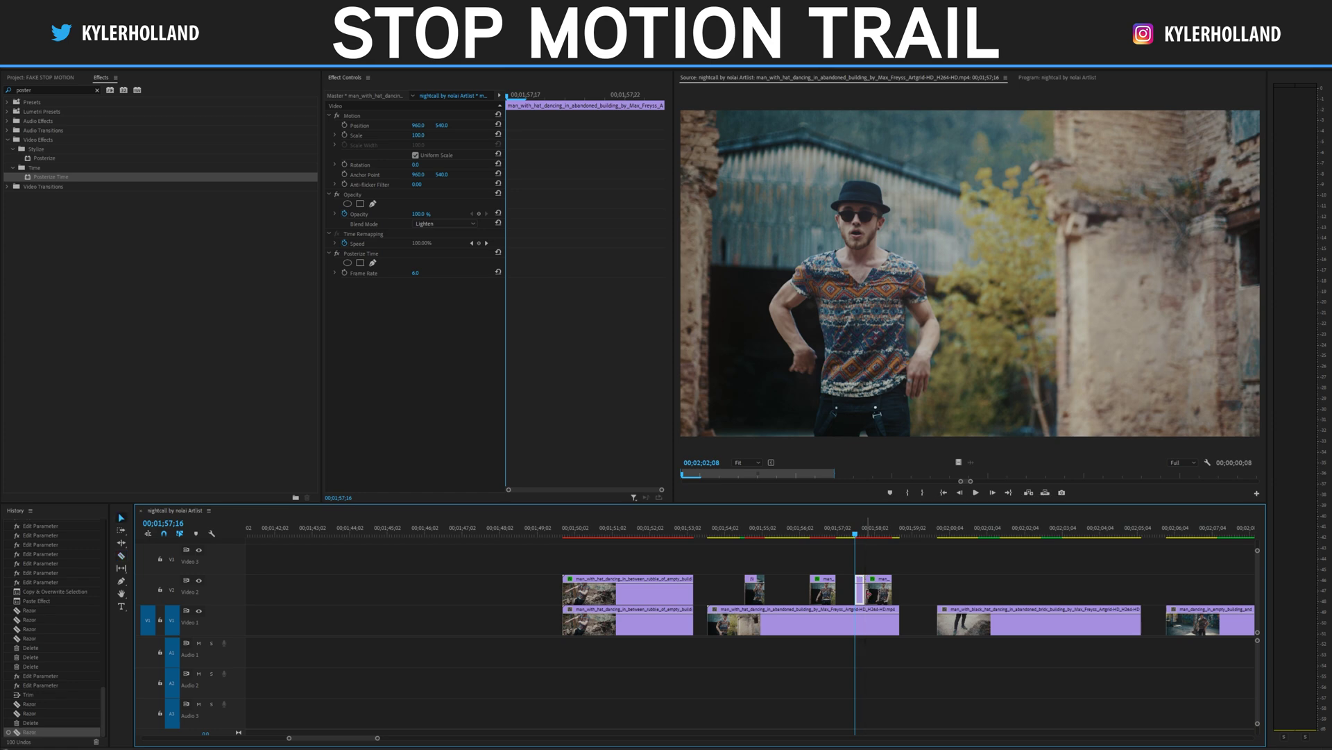
left_click(805, 545)
key("space")
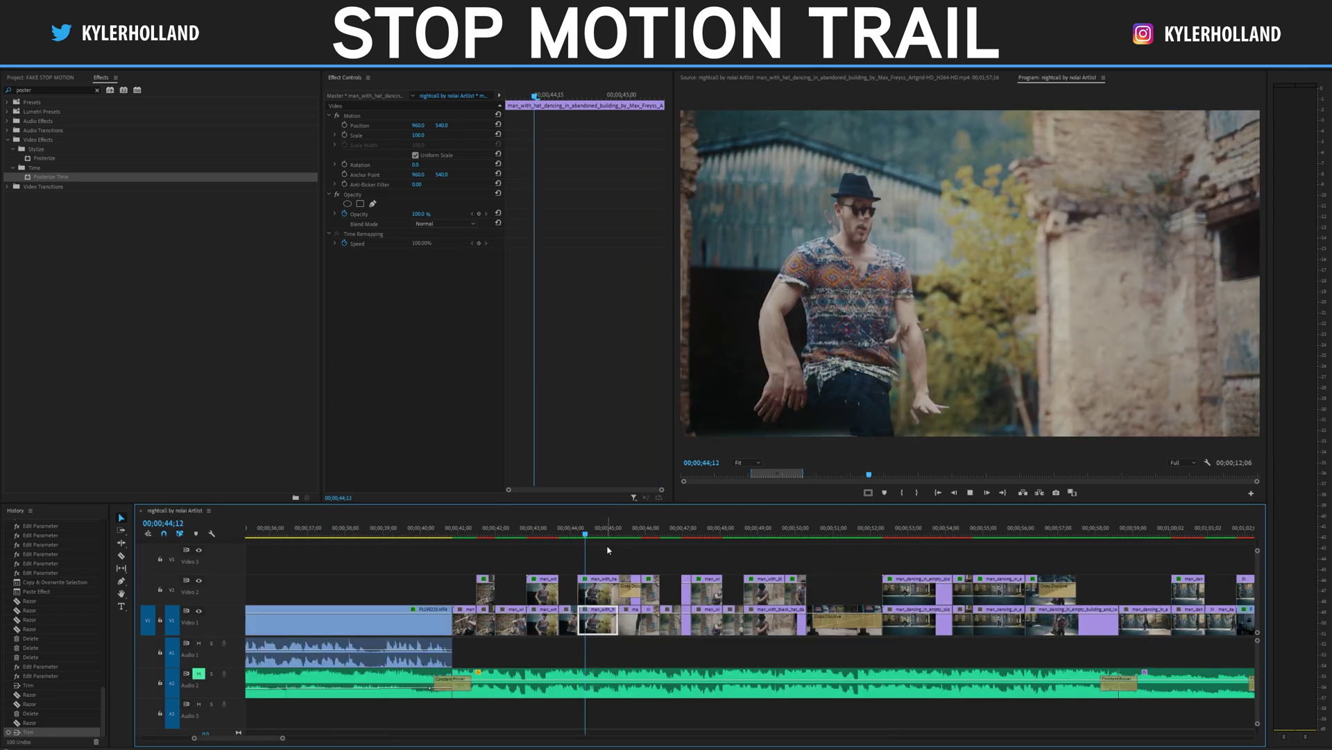
Step: Examine in the finished edit how a Video 2 trail segment overlaps the cut to the next clip
key("space")
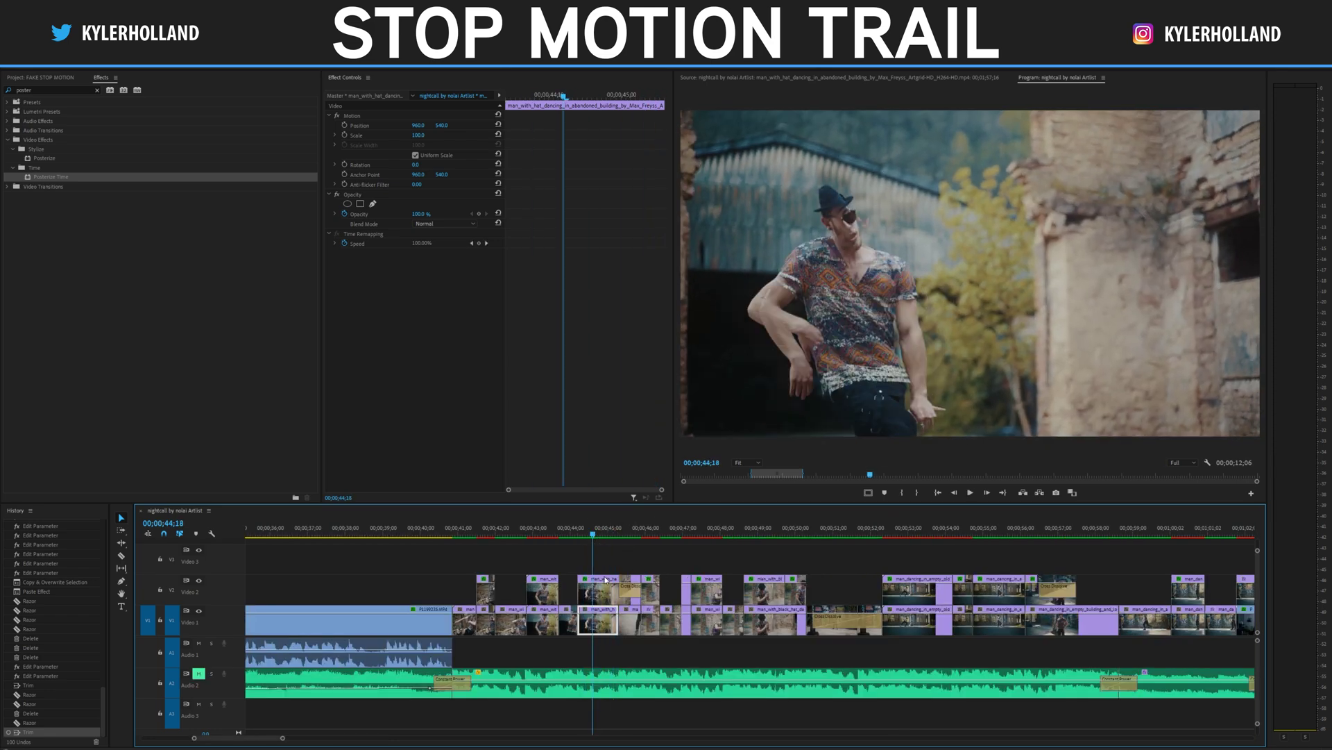
left_click(617, 533)
left_click(610, 533)
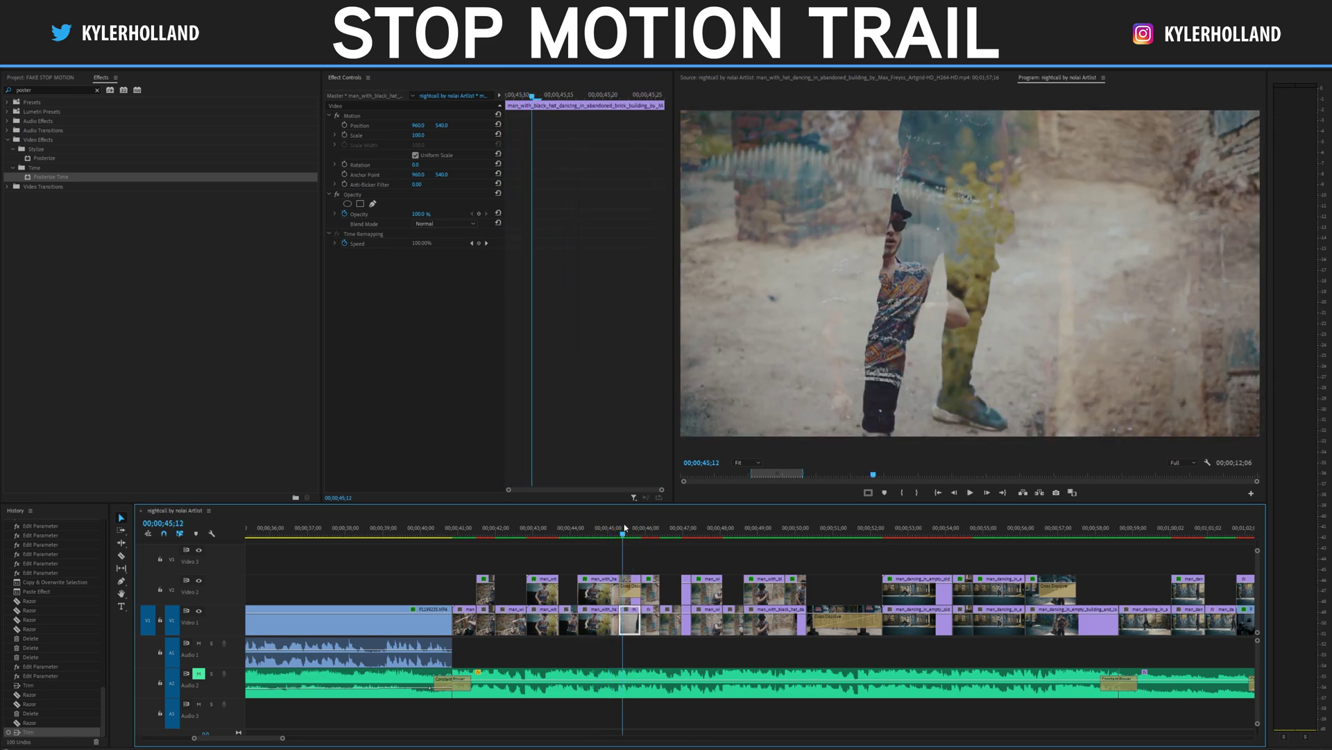
left_click(626, 590)
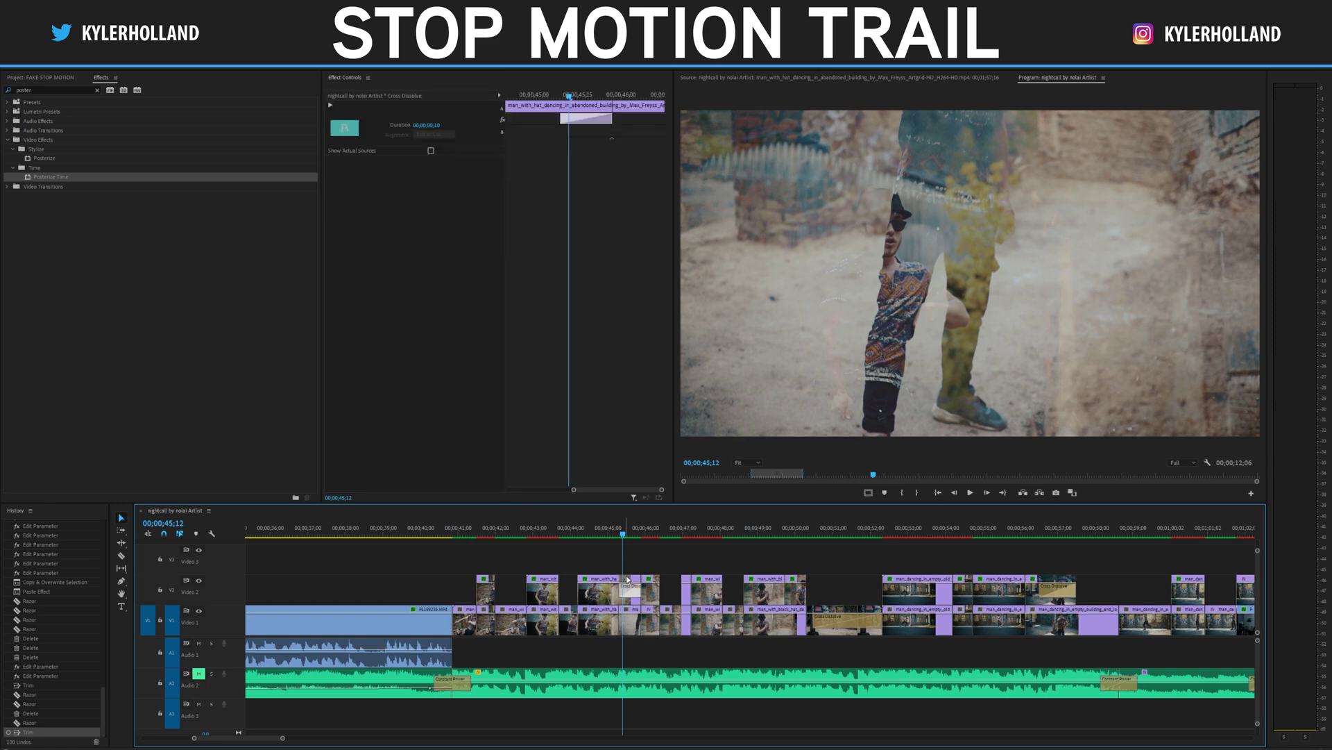
left_click(626, 531)
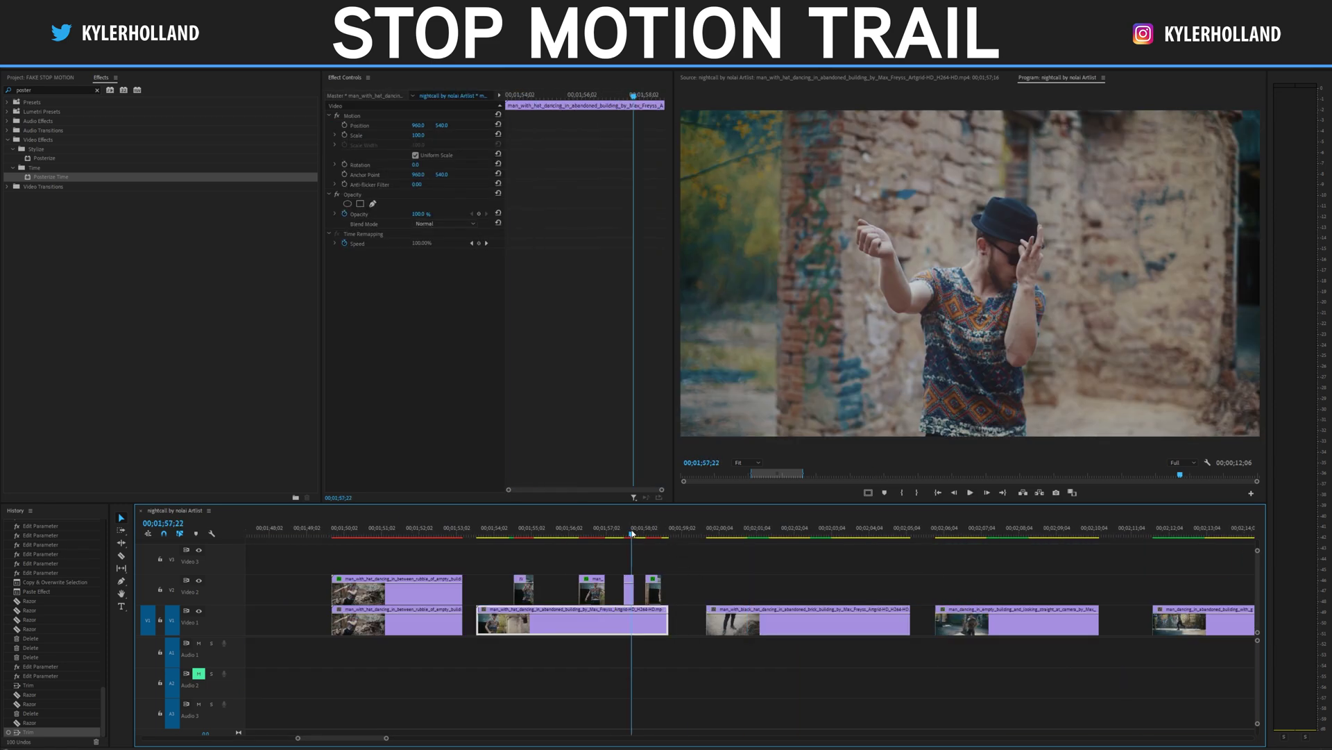
Step: Move the third clip against the end of the second and extend the last trail segment over the cut
left_click_drag(732, 619, 698, 625)
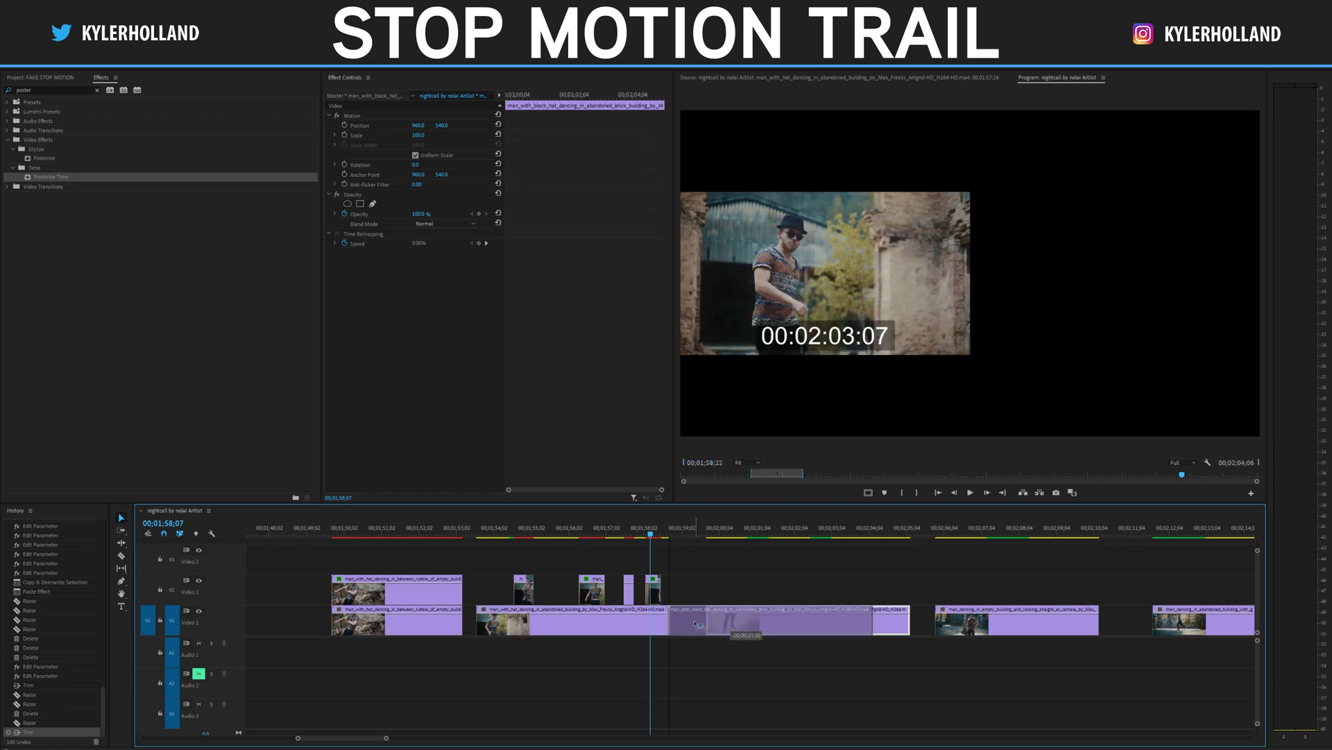
key("space")
left_click_drag(664, 592, 681, 592)
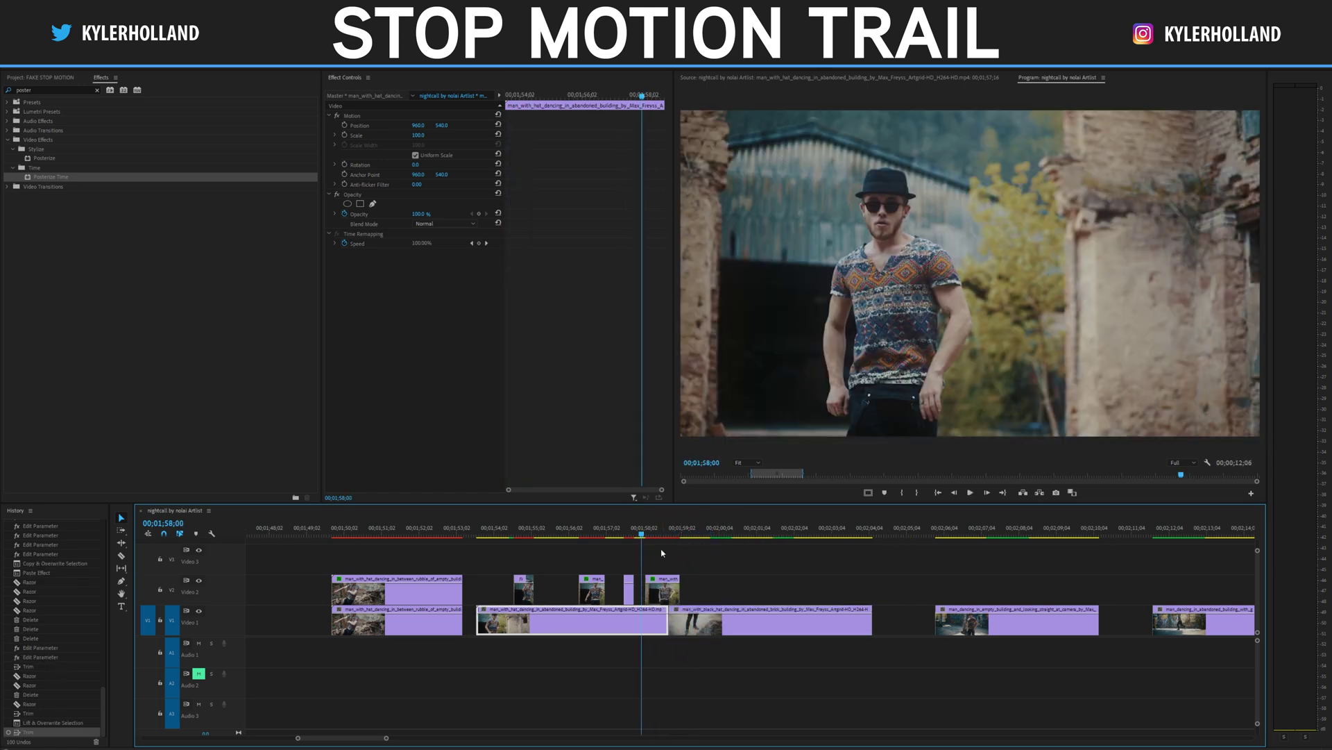
Step: Extend the last trail segment on Video 2 to 00;01;59;03 over the third clip and check the overlap
left_click(650, 532)
key("equal")
key("space")
left_click_drag(802, 538, 809, 570)
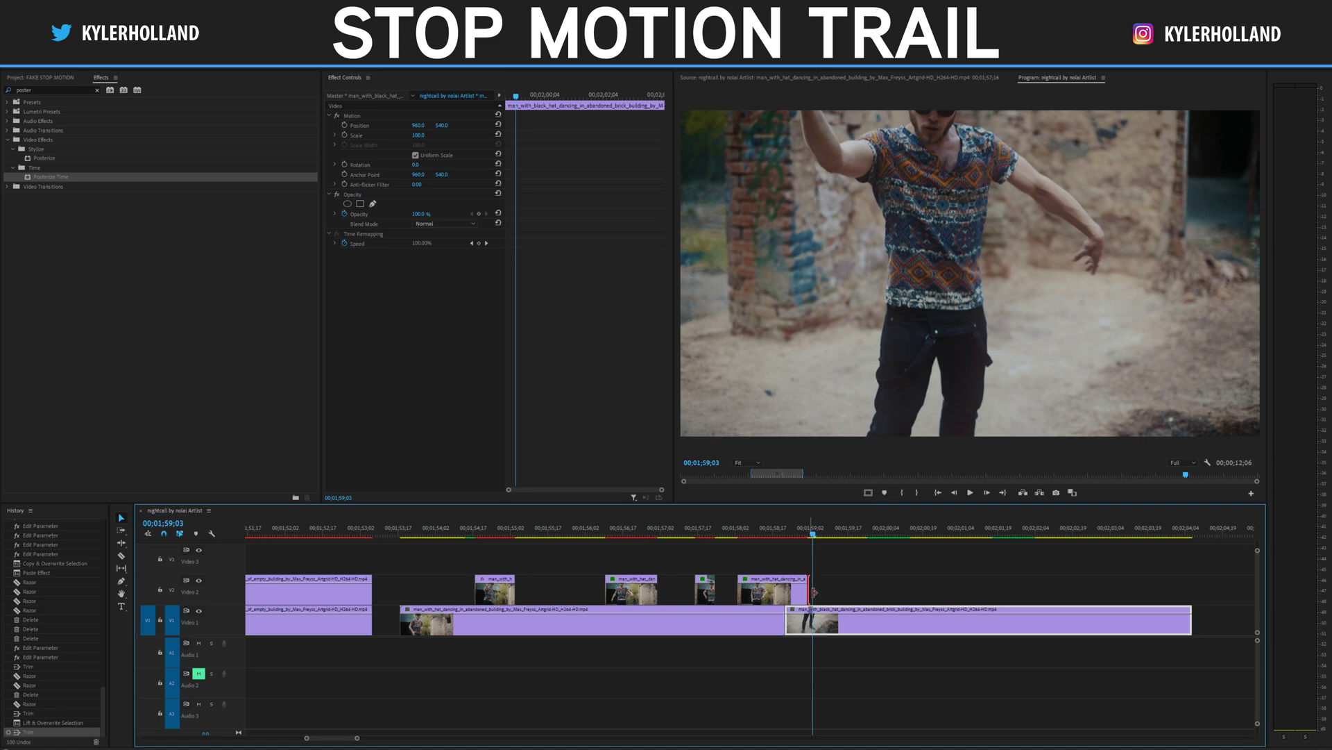
left_click(788, 533)
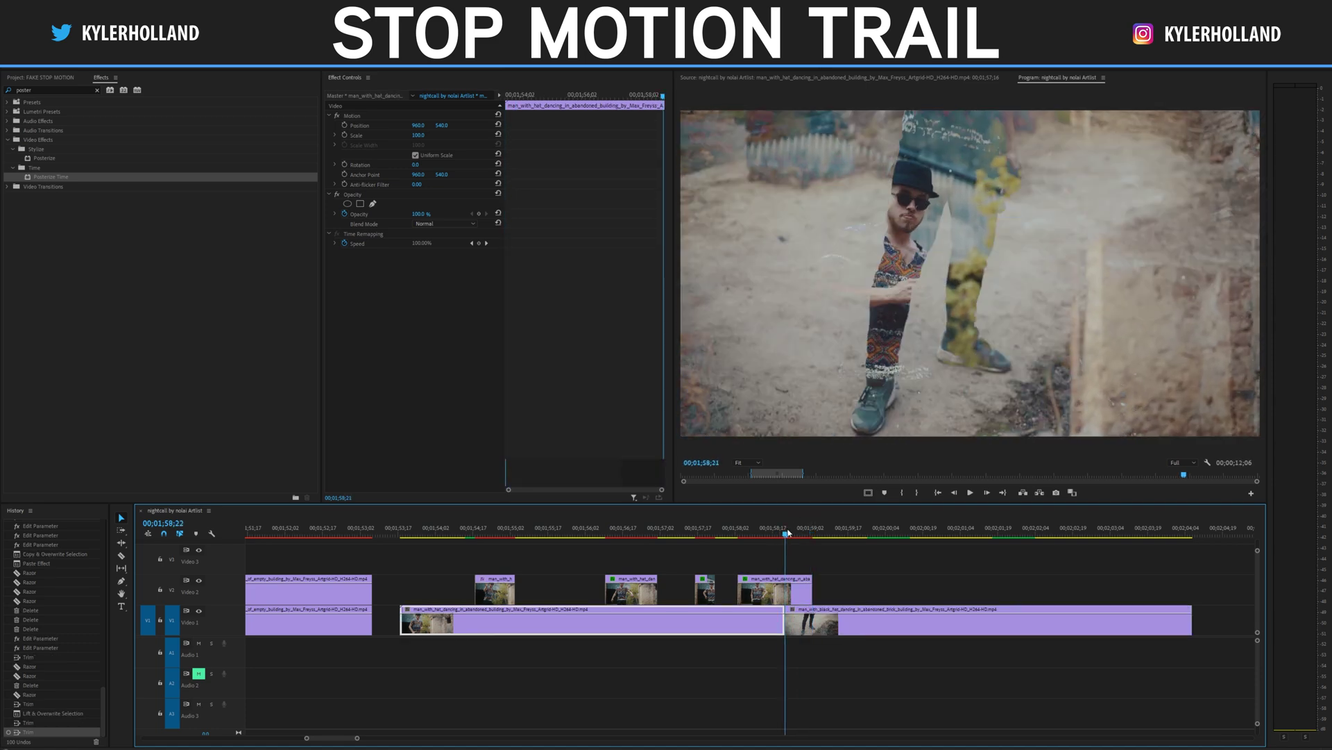
left_click_drag(788, 533, 794, 533)
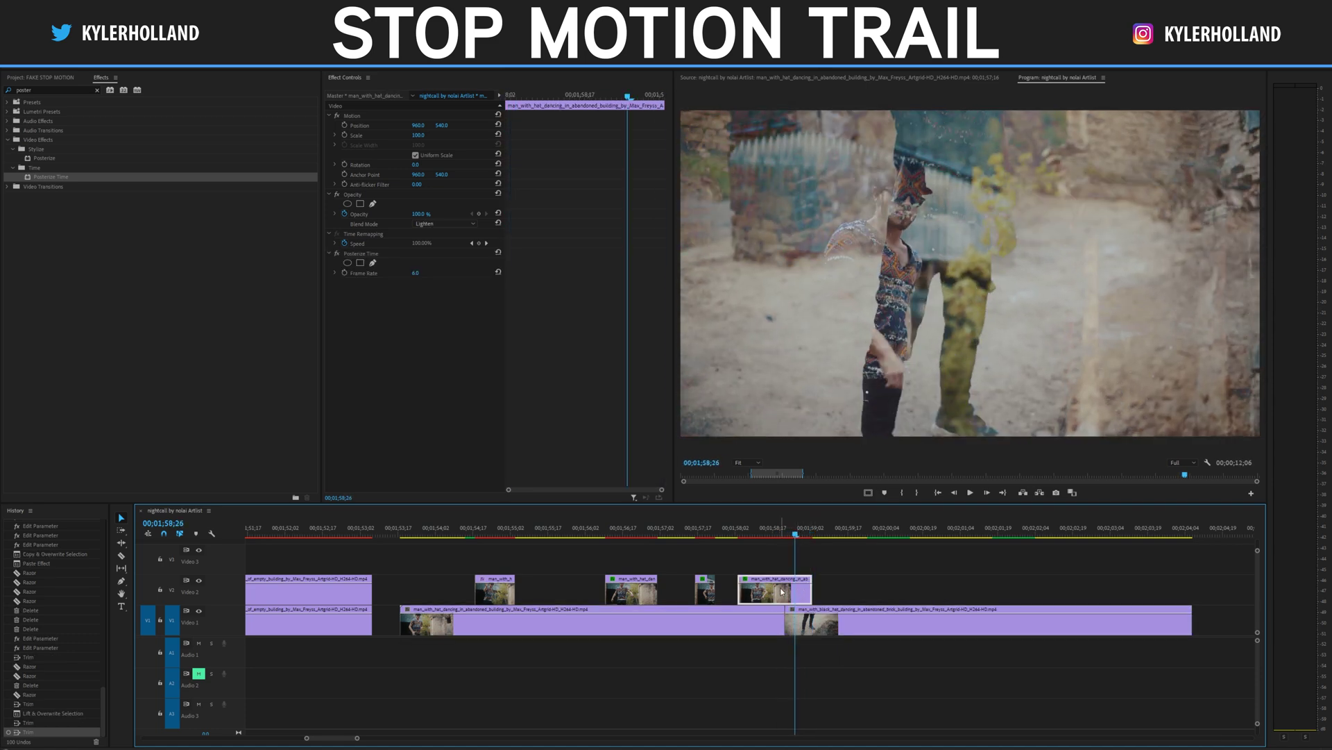
Step: Apply the default transition to the end of the last trail segment and shorten it to 11 frames
right_click(812, 594)
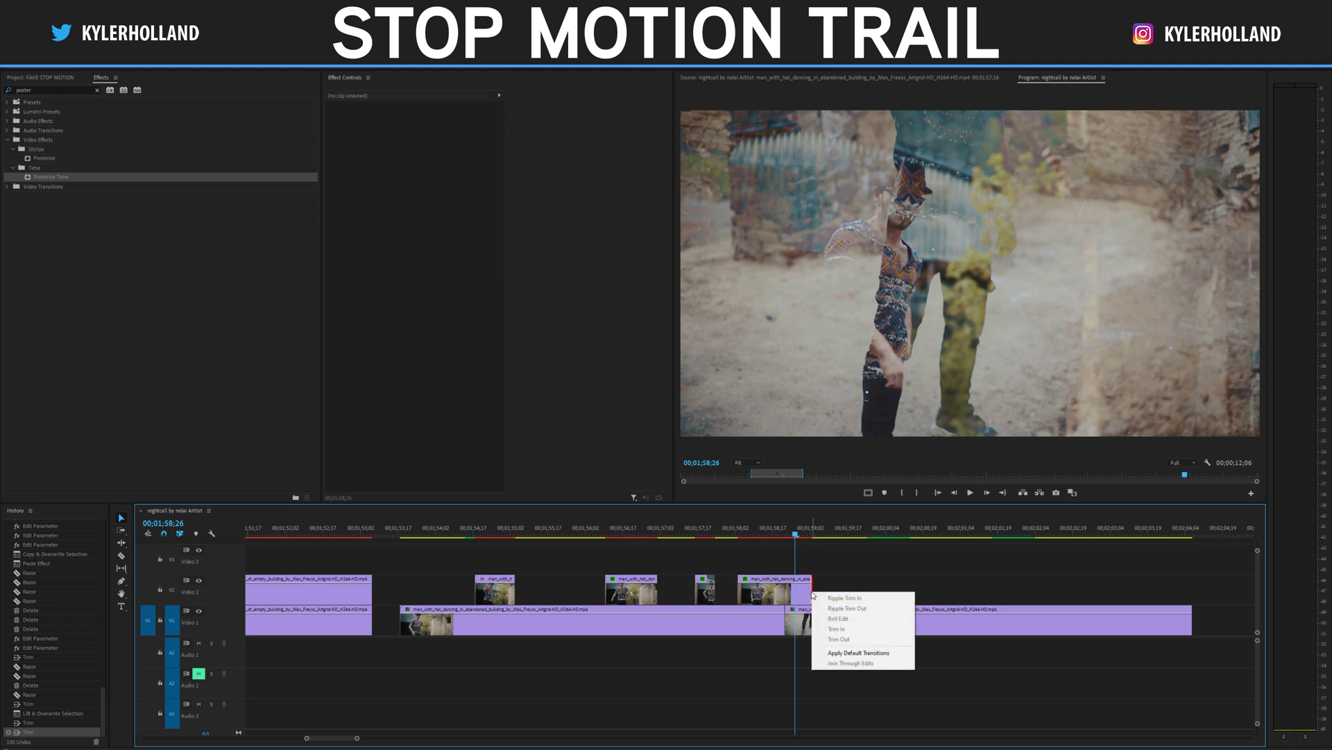
left_click(855, 653)
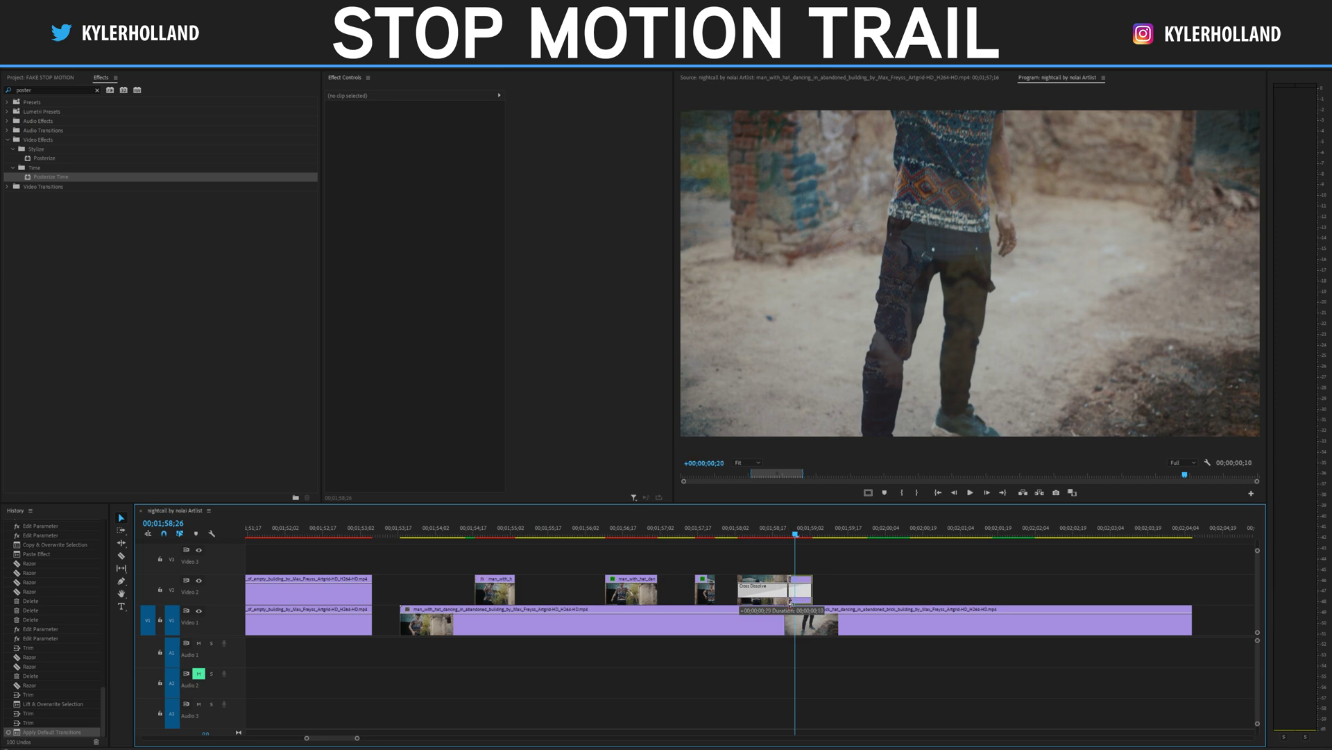
left_click_drag(790, 601, 787, 600)
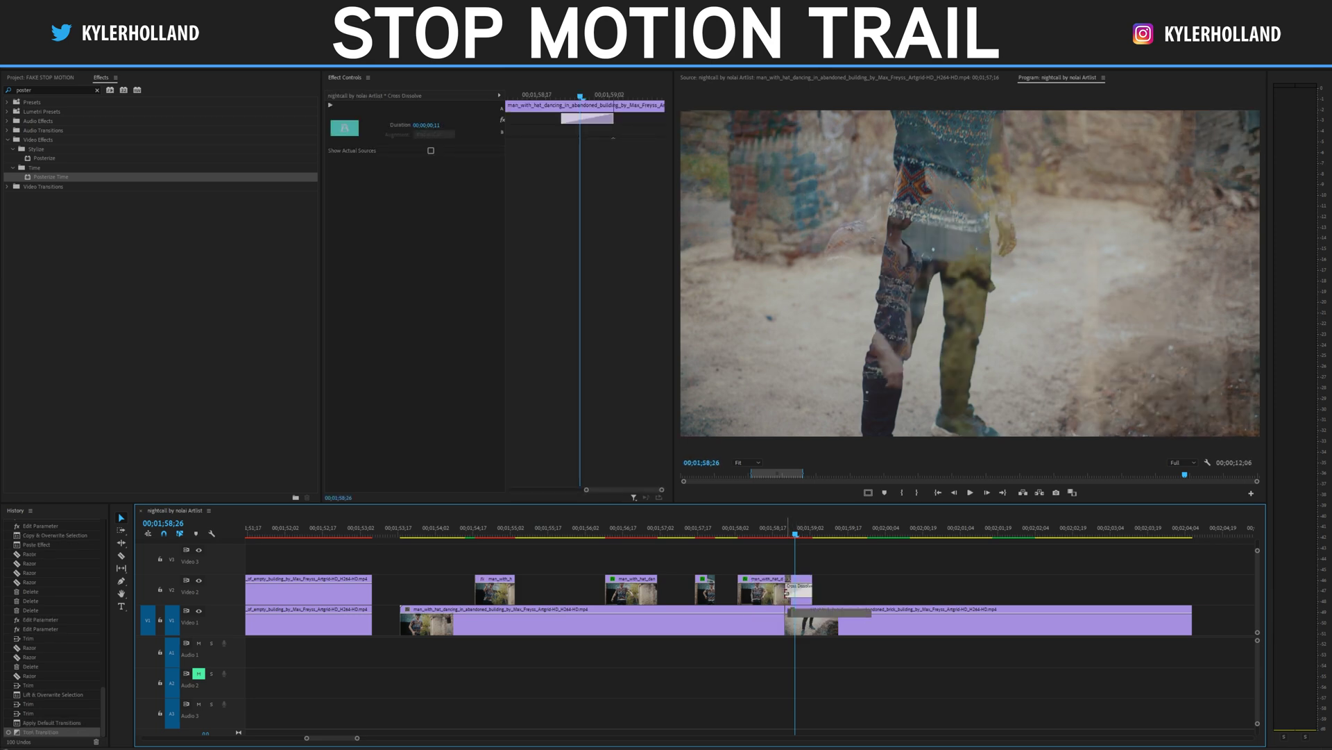
Step: Play back the cut between the second and third clips to check the shortened transition on the trail segment
key("space")
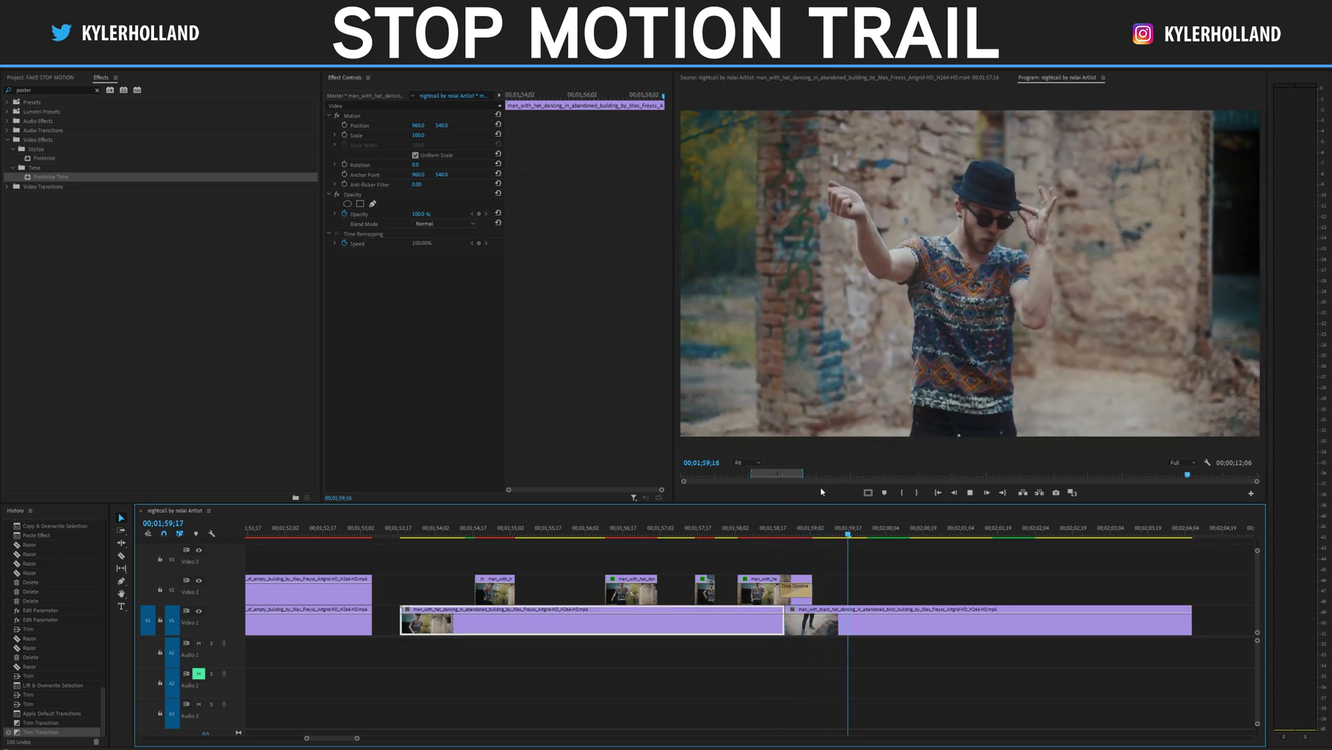
key("space")
left_click(756, 535)
key("space")
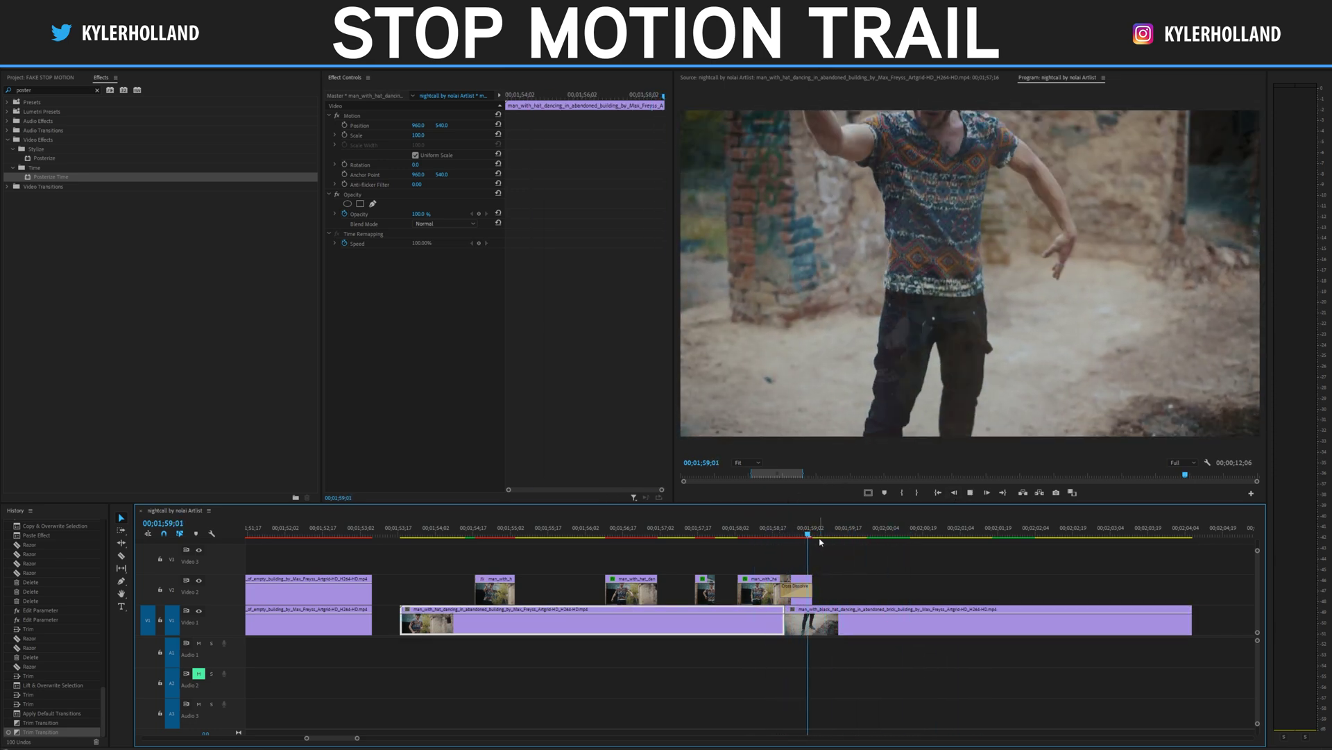
key("space")
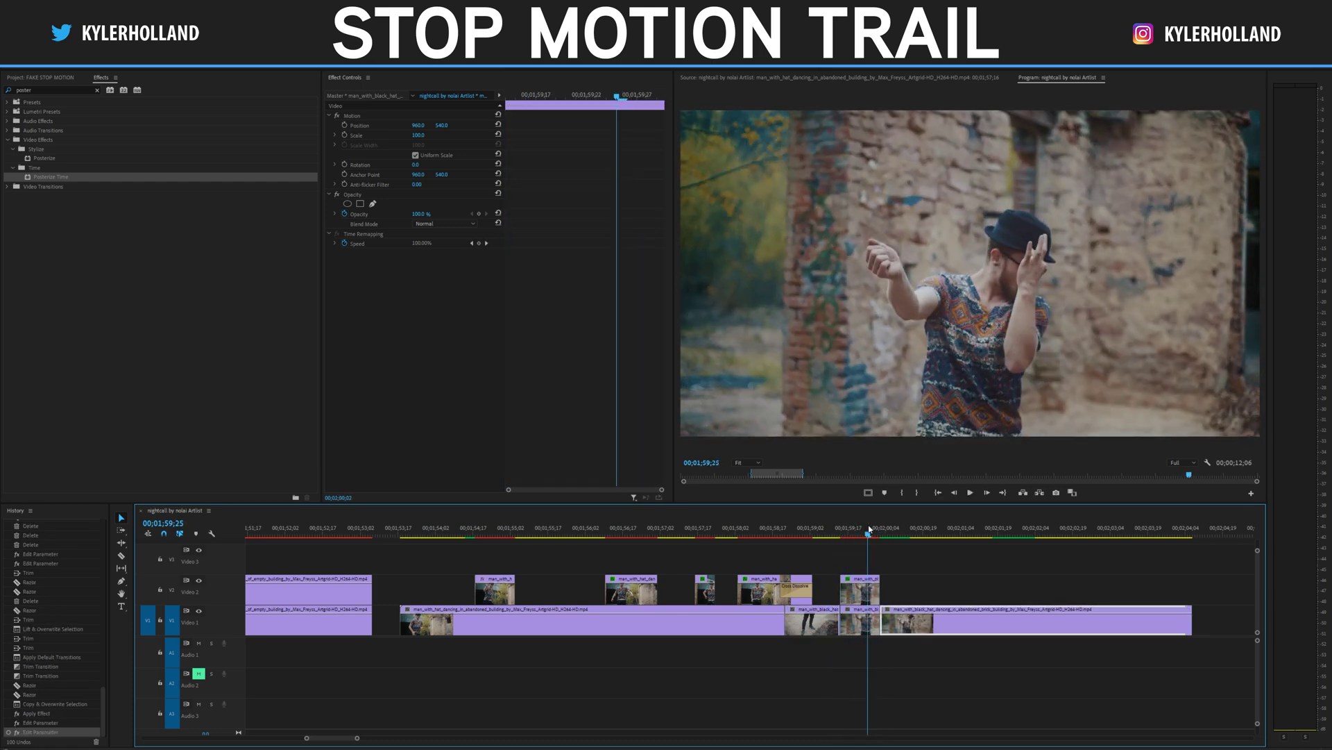
Step: Change the Posterize Time frame rate of the short trail segment over the third clip and play it back
left_click(838, 529)
key("space")
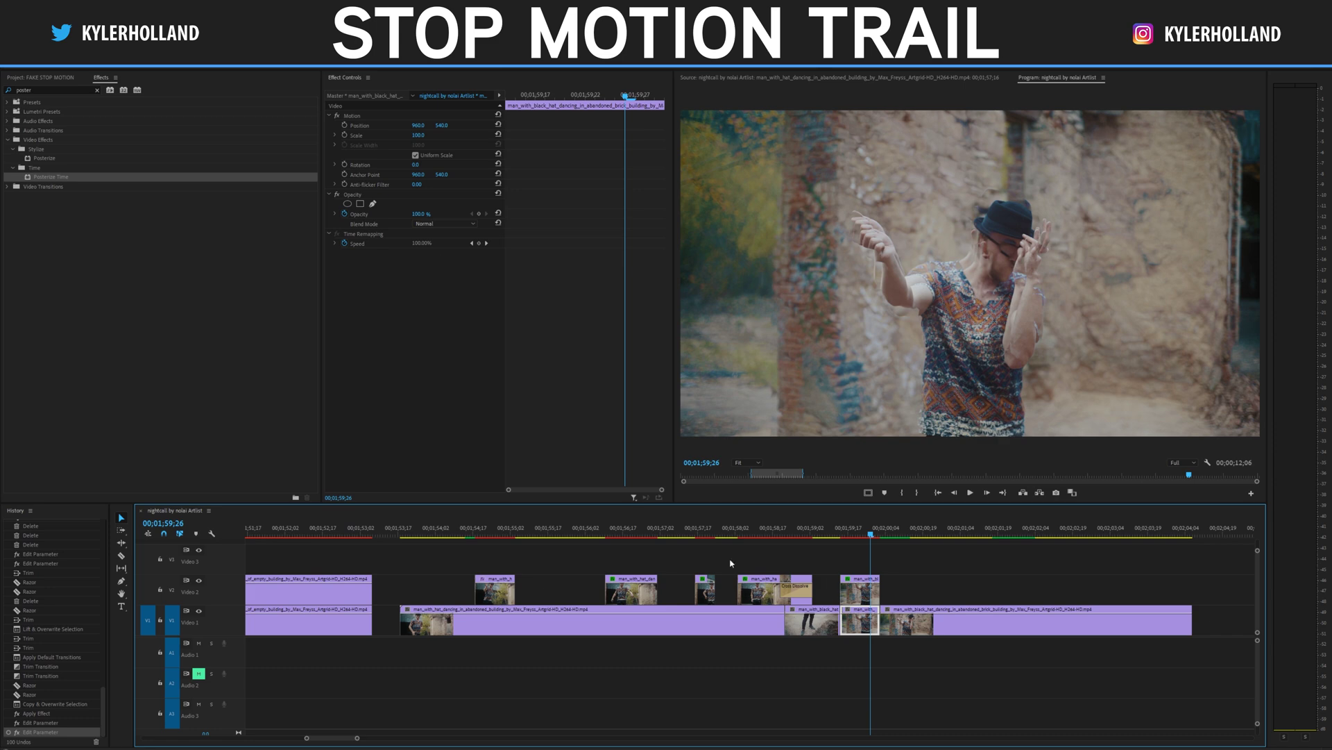
left_click(424, 273)
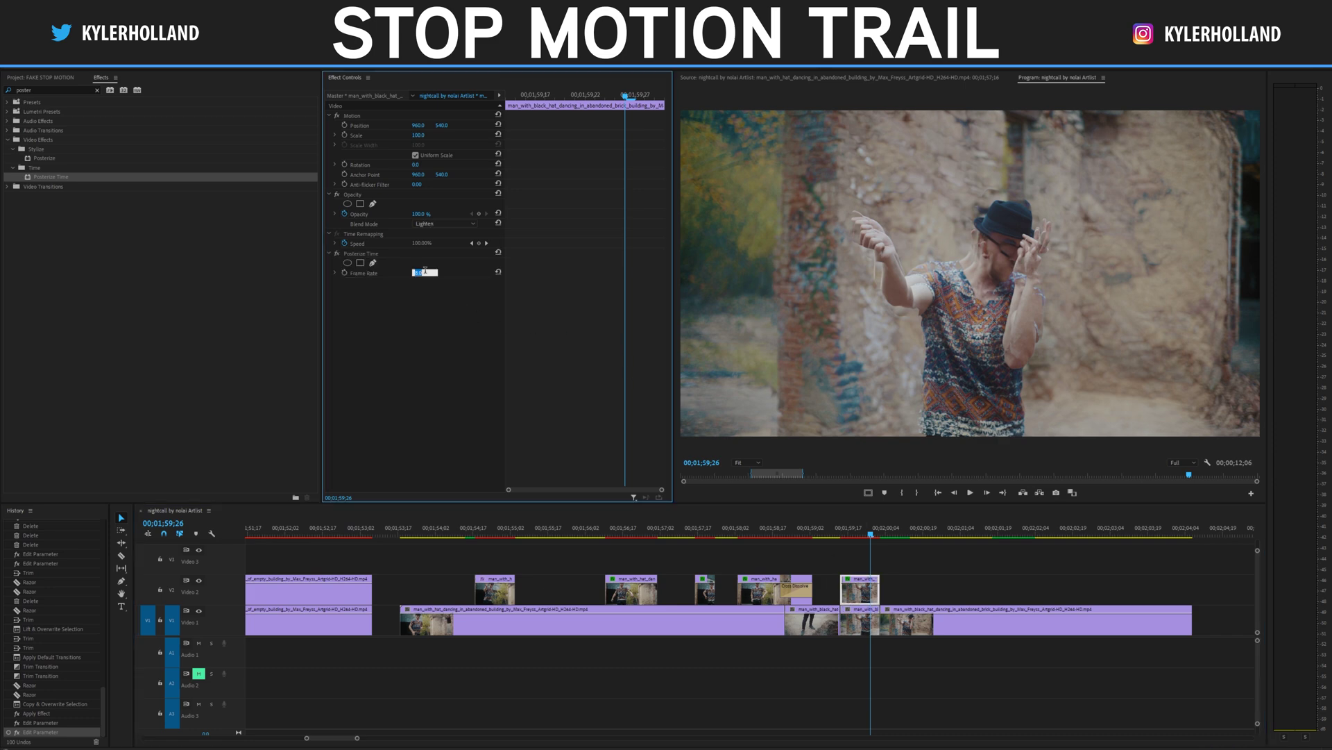
left_click(830, 535)
key("space")
left_click(831, 535)
key("space")
key("space")
left_click_drag(831, 535, 913, 533)
key("space")
key("space")
Step: Examine the dancer's movement in the separate graffiti-wall clip at the end of the sequence
left_click(946, 595)
key("minus")
key("equal")
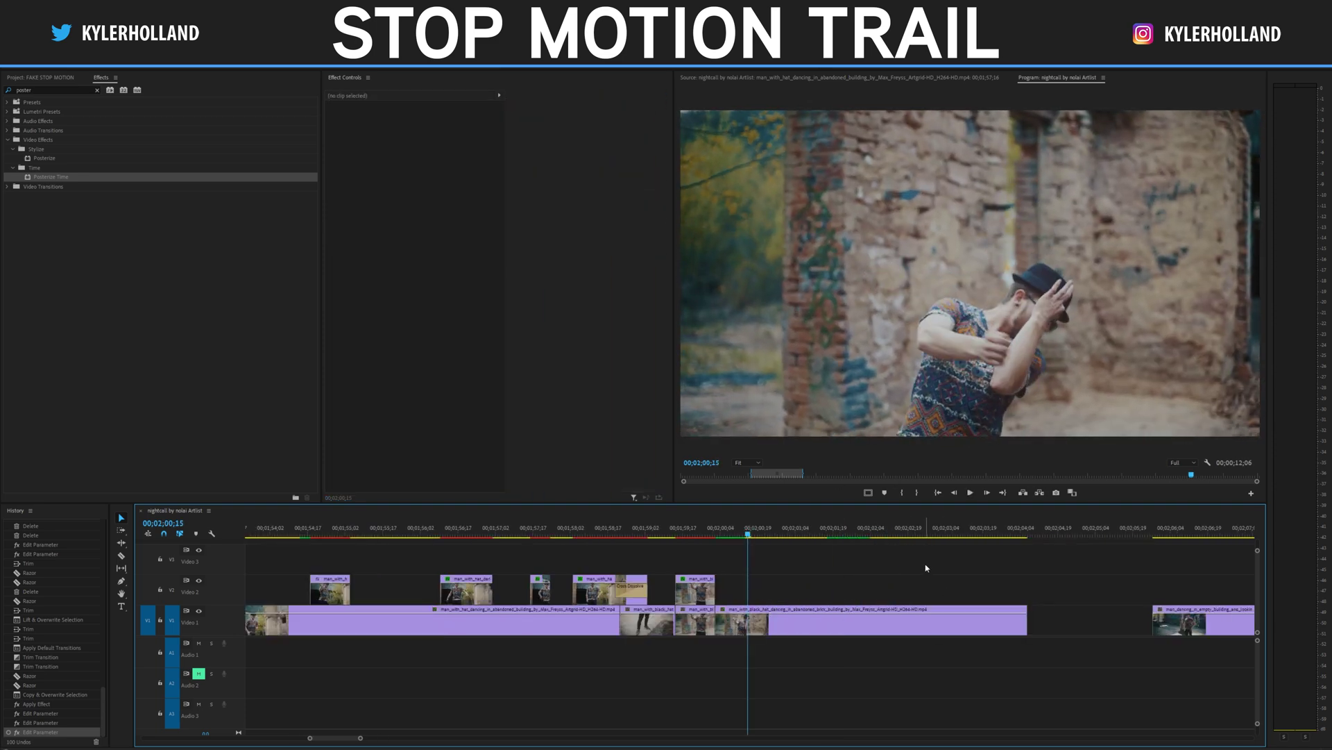
scroll(925, 568, "down", 5)
left_click(984, 533)
key("space")
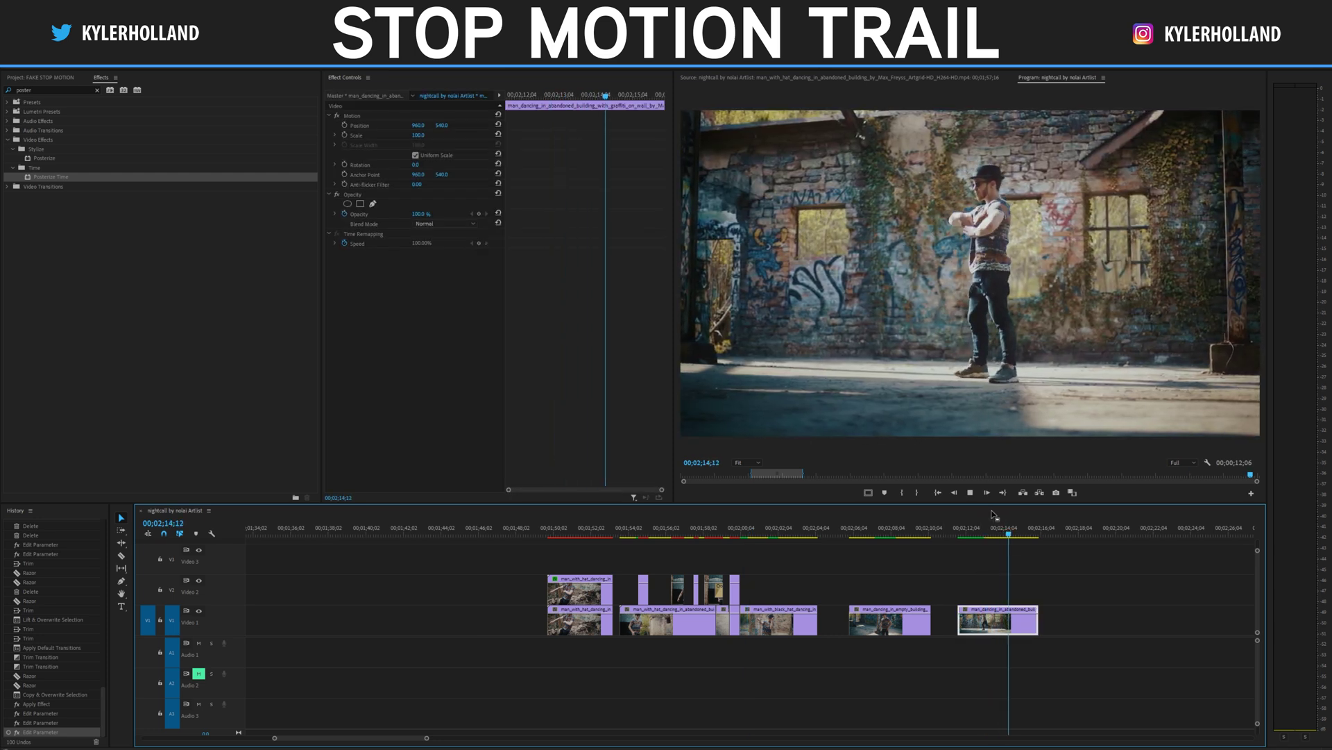
key("space")
left_click(967, 526)
key("space")
key("space")
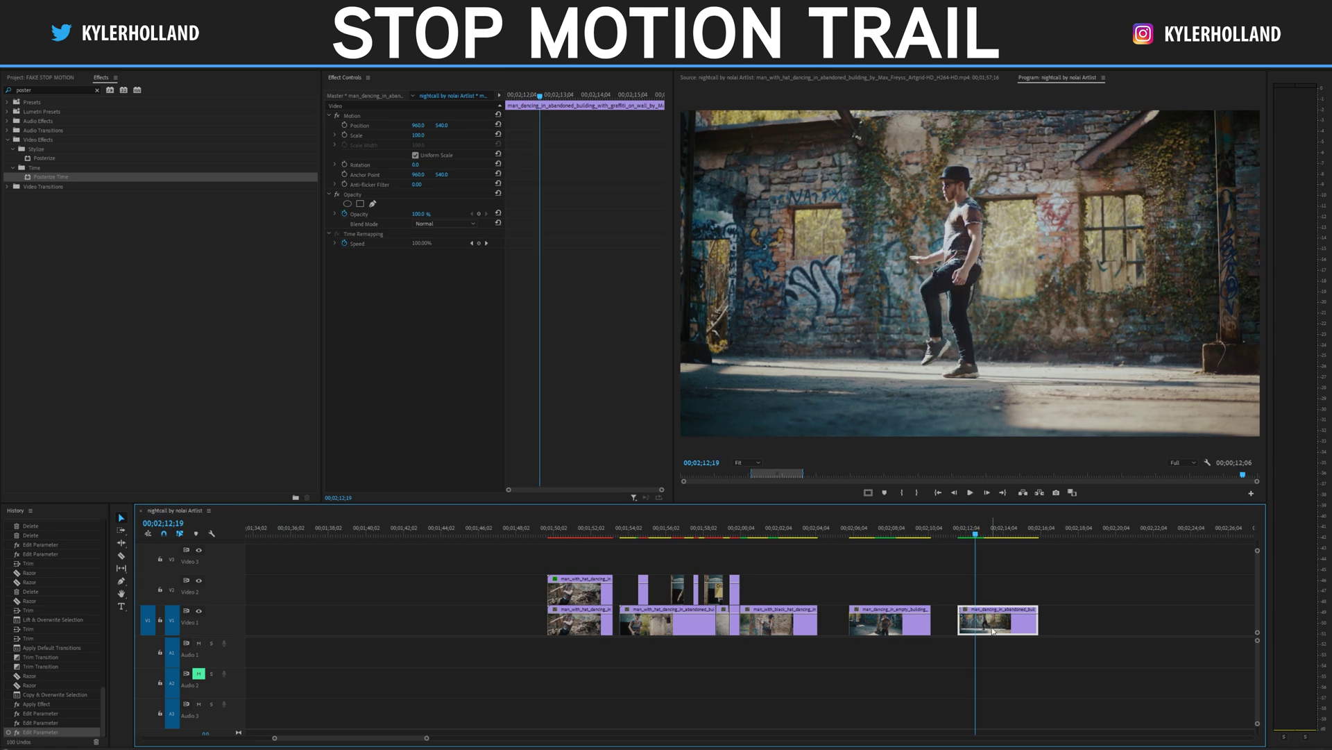
Step: Duplicate the graffiti-wall clip onto Video 2 and apply Posterize Time to the copy with a frame rate of 12
left_click_drag(990, 608, 991, 598)
left_click_drag(58, 178, 999, 590)
left_click(419, 273)
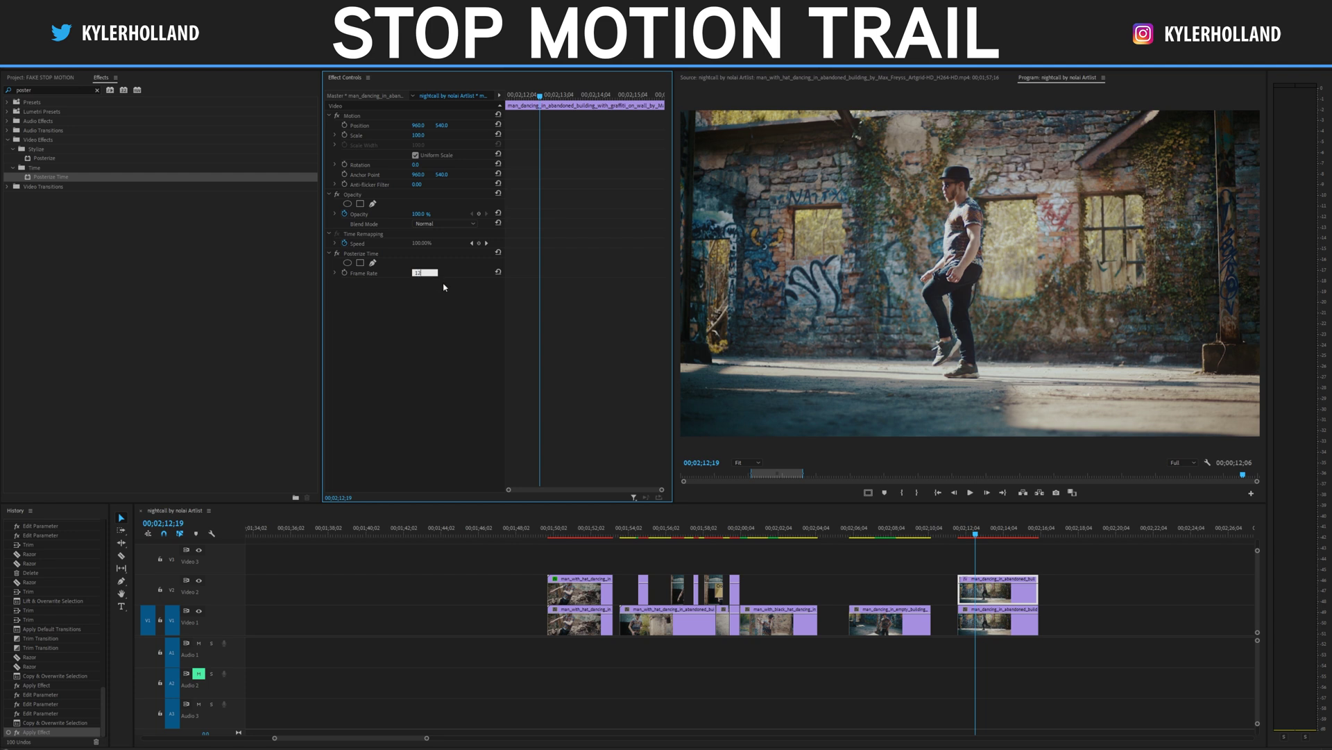
key("Return")
Step: Set the duplicated graffiti-wall clip's blend mode to Lighten and play back the trail effect from the clip's start
left_click(443, 223)
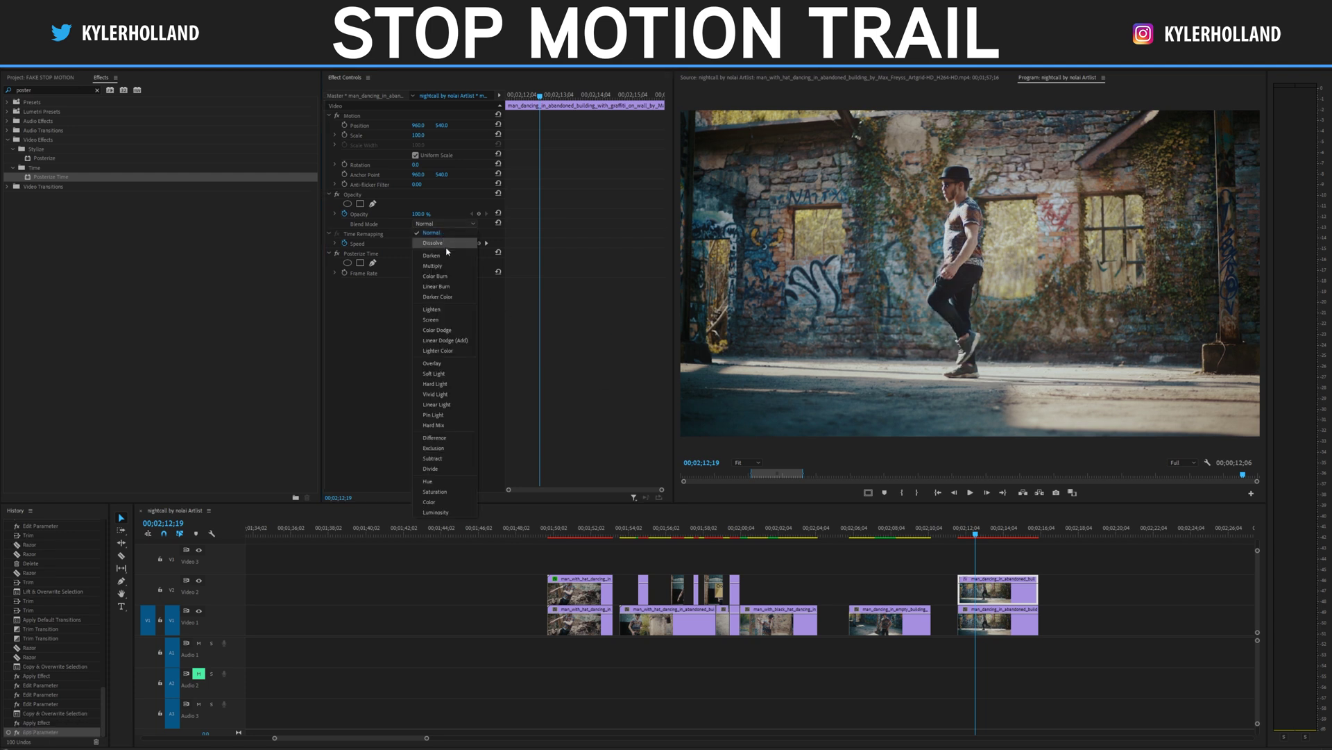
left_click(433, 309)
left_click(956, 532)
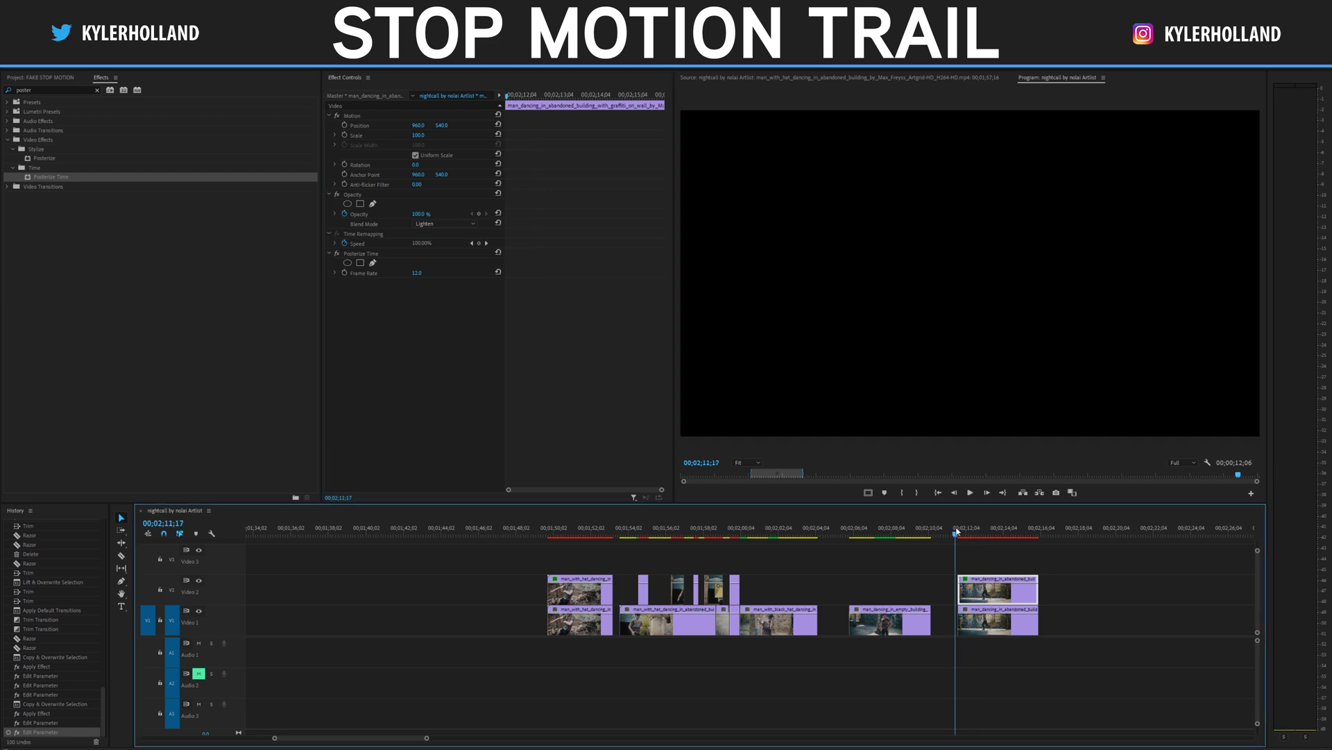
key("space")
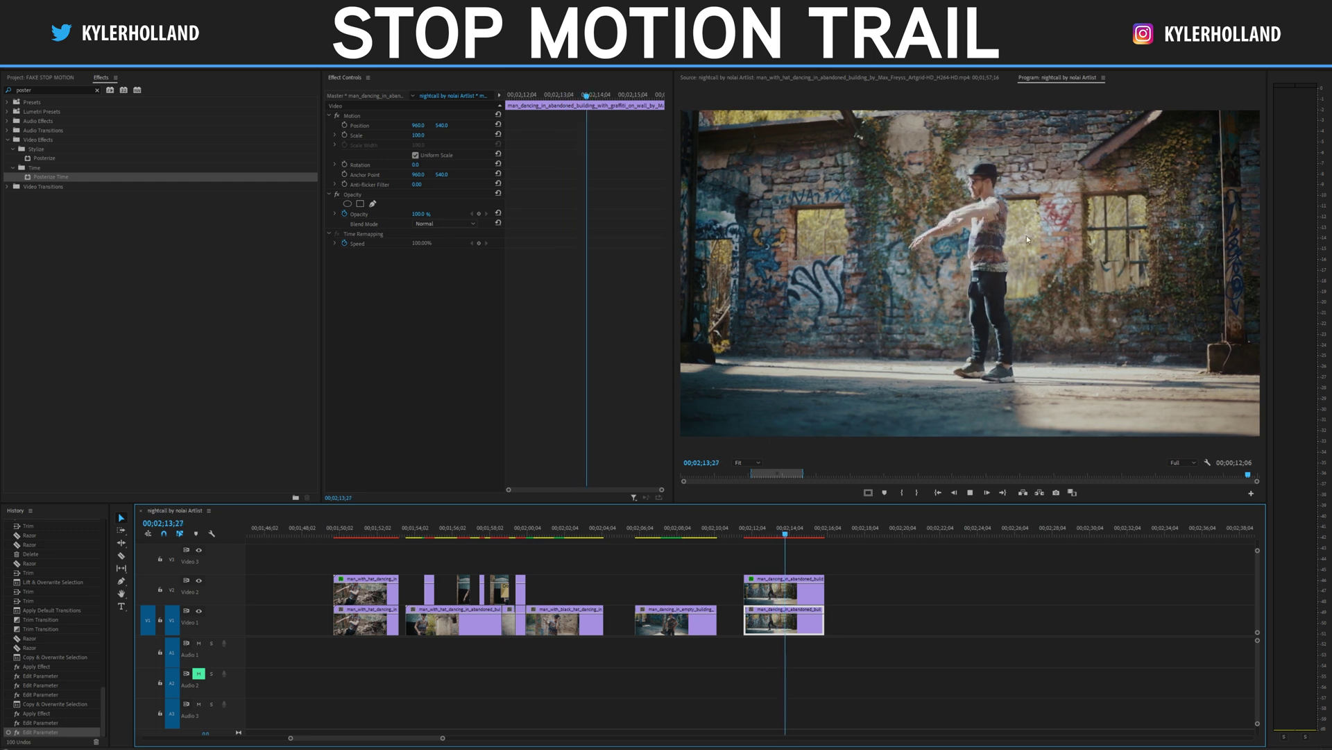
key("space")
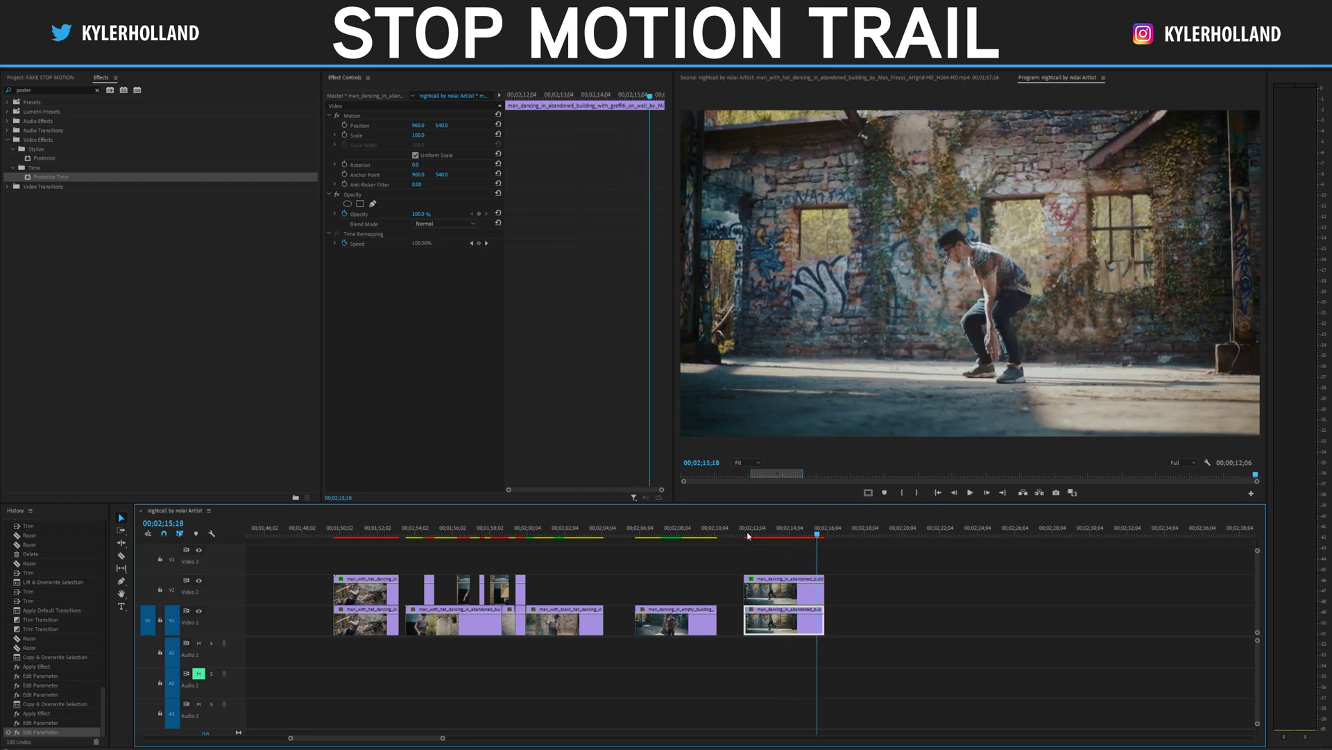